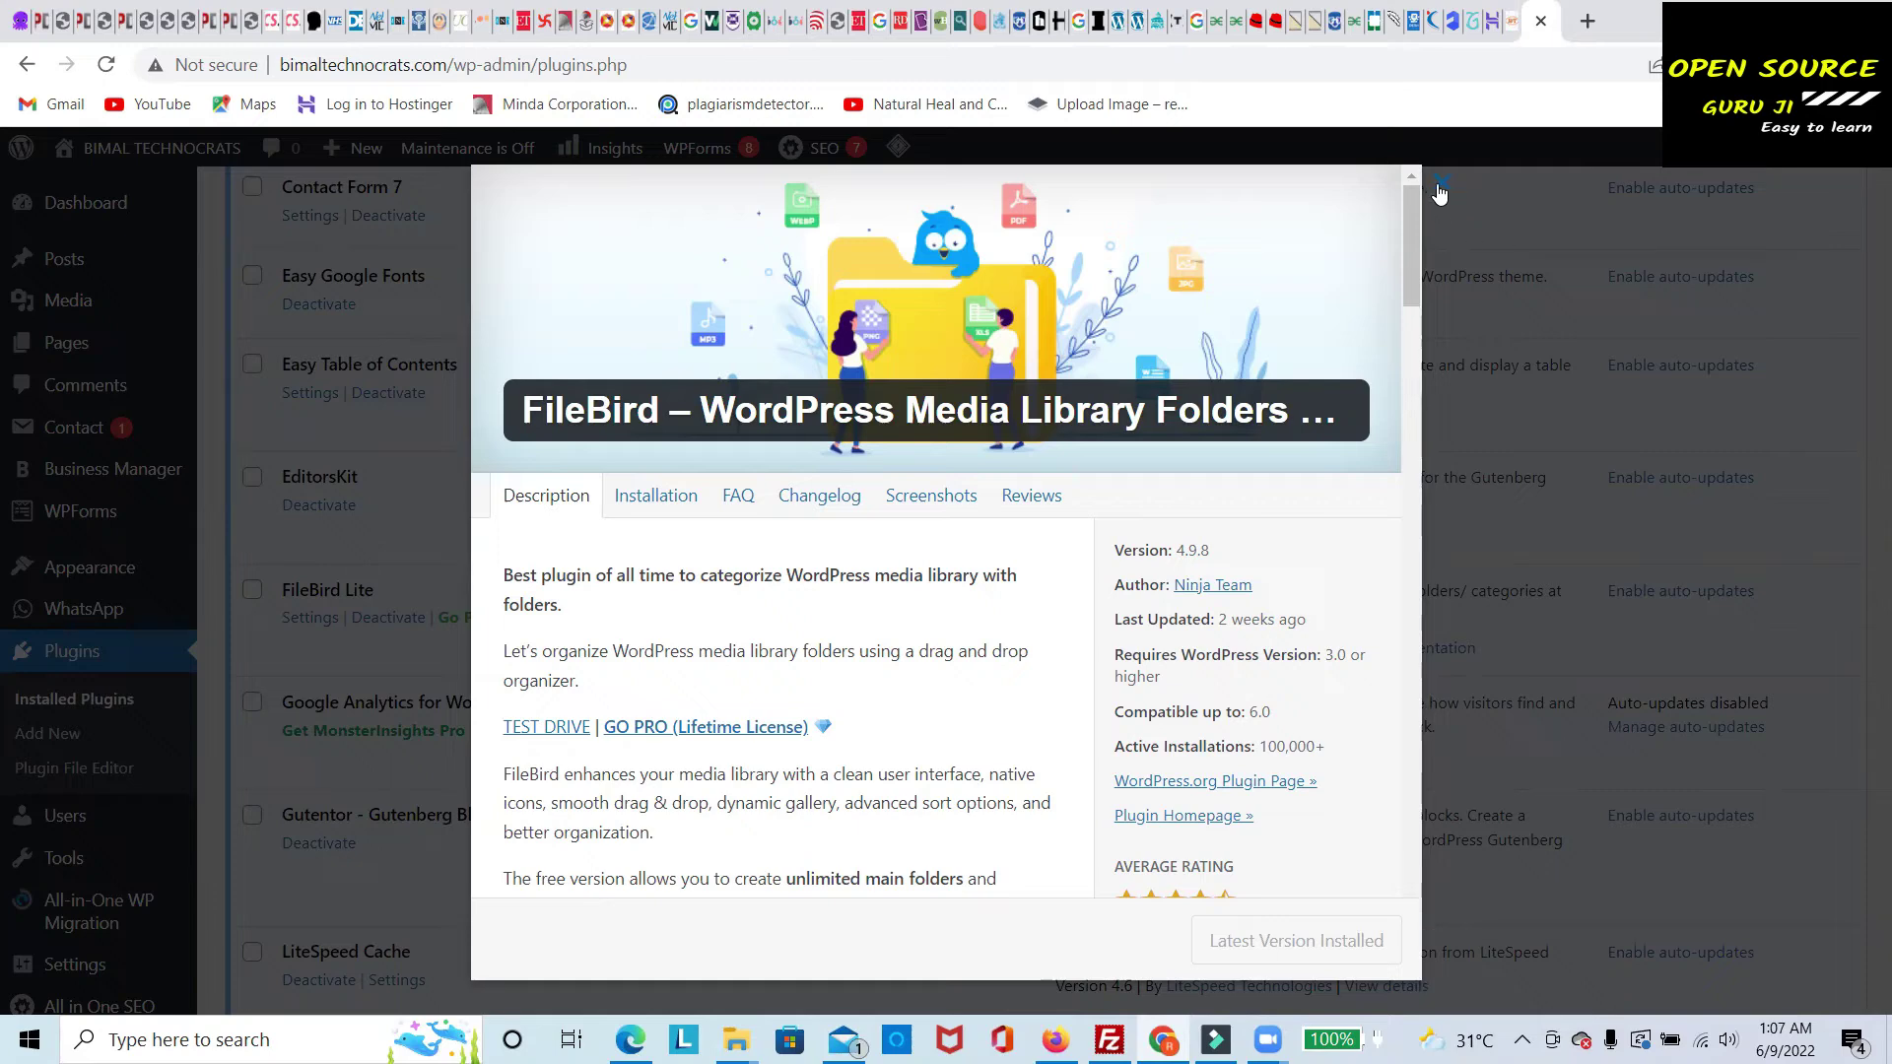
Close the FileBird Lite 4.9.8 details window to return to the Installed Plugins list
click(1440, 189)
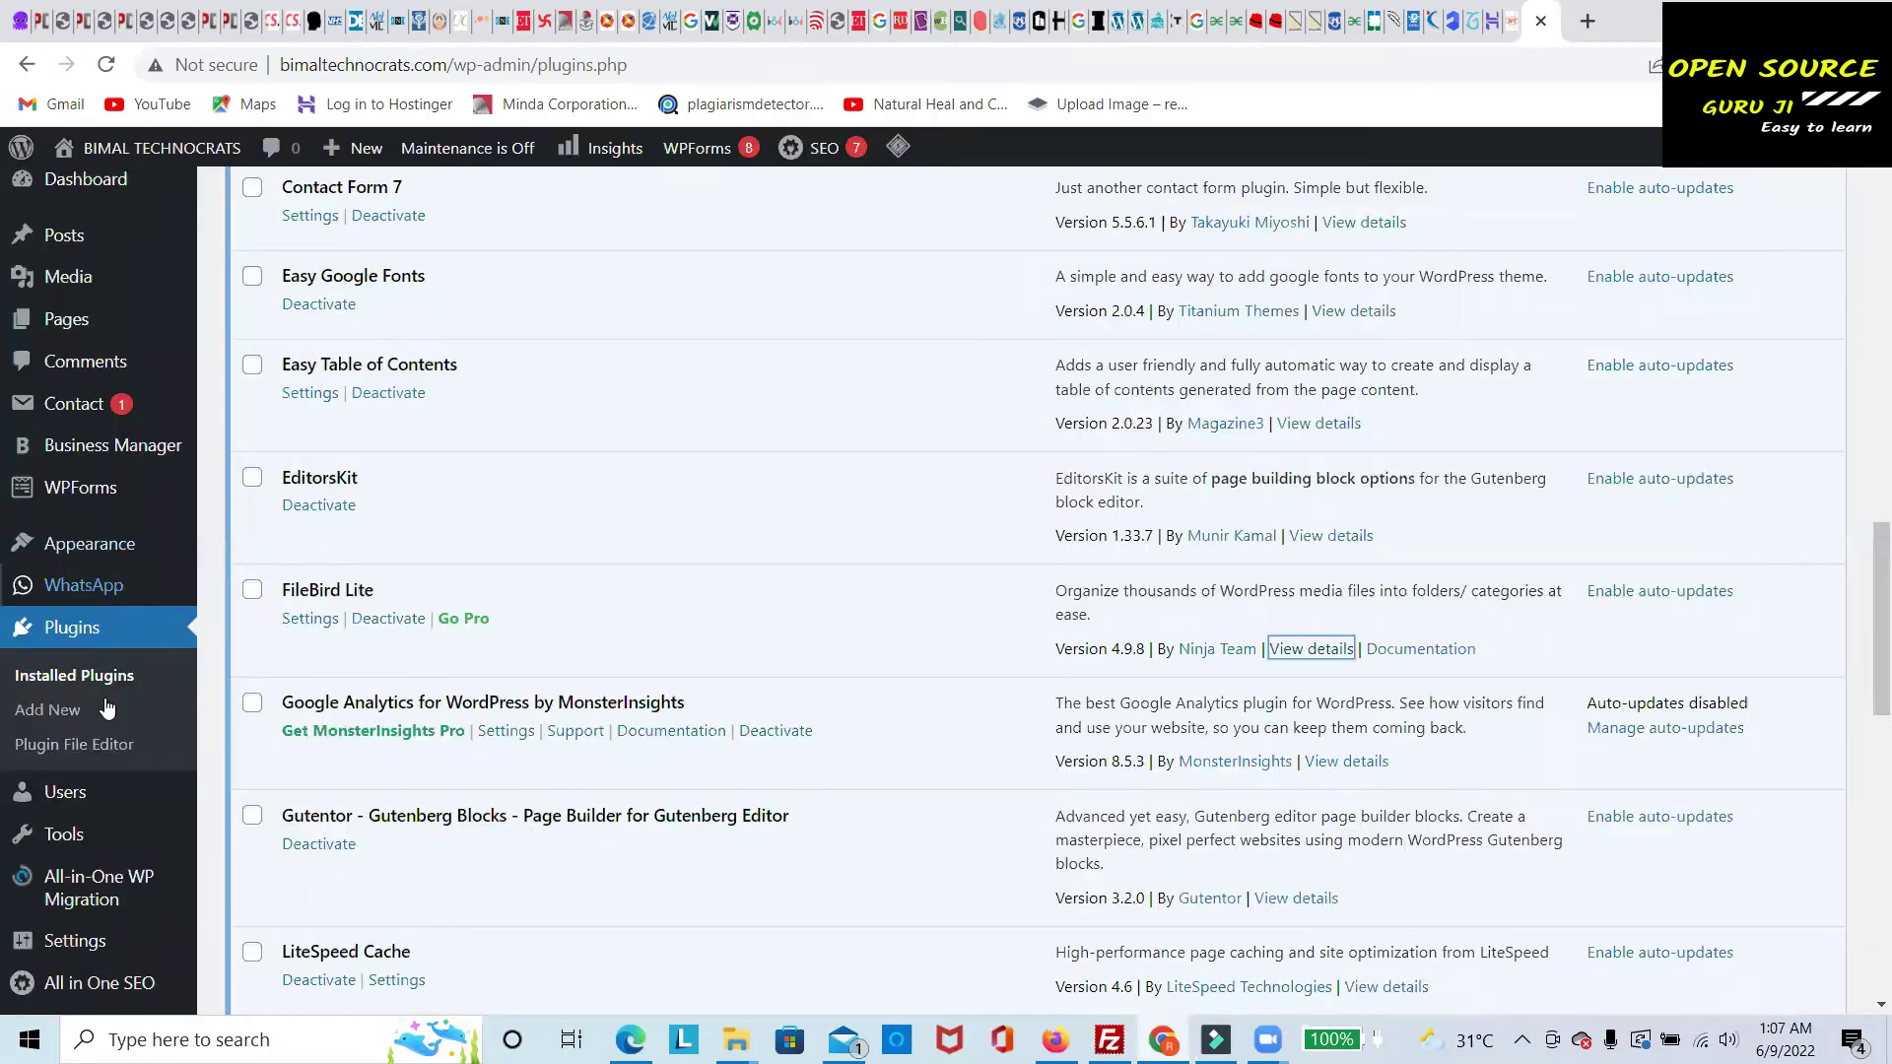
mouse_move(87, 286)
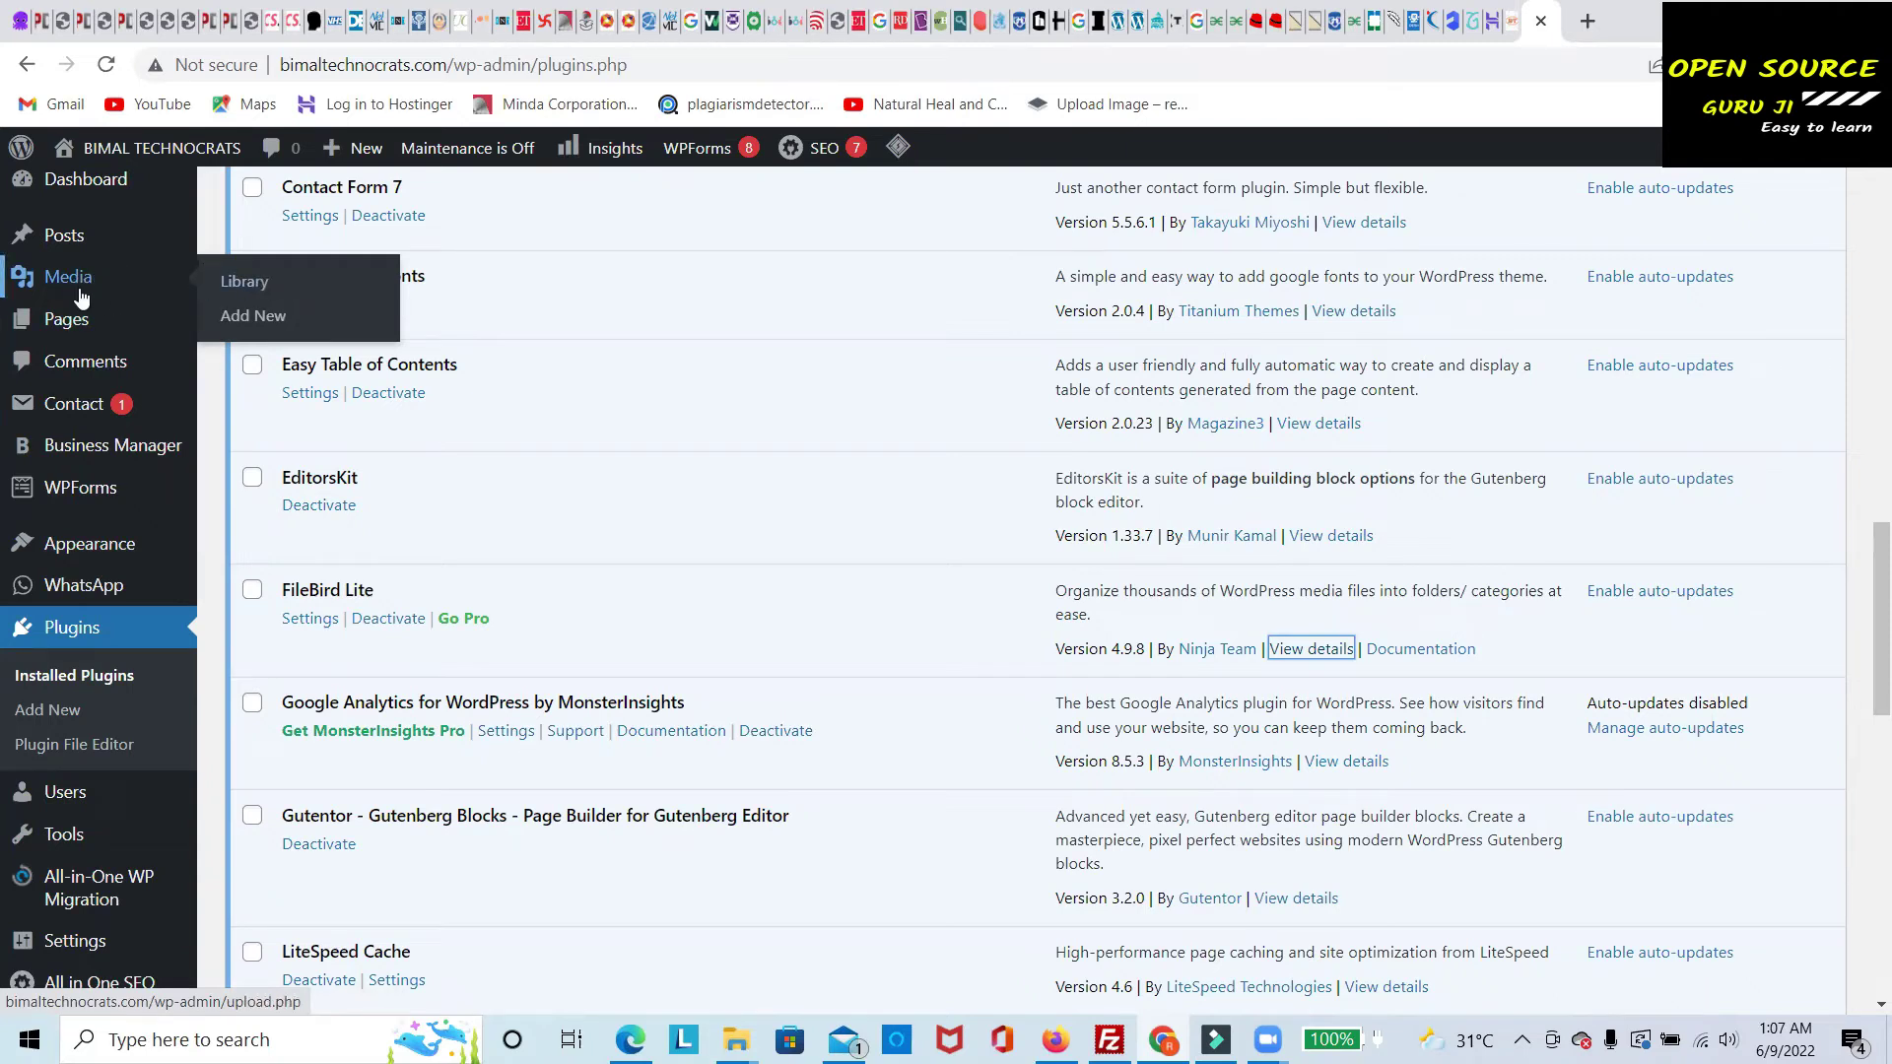
Open Media > Library, add a new FileBird folder, and begin naming it county
click(305, 285)
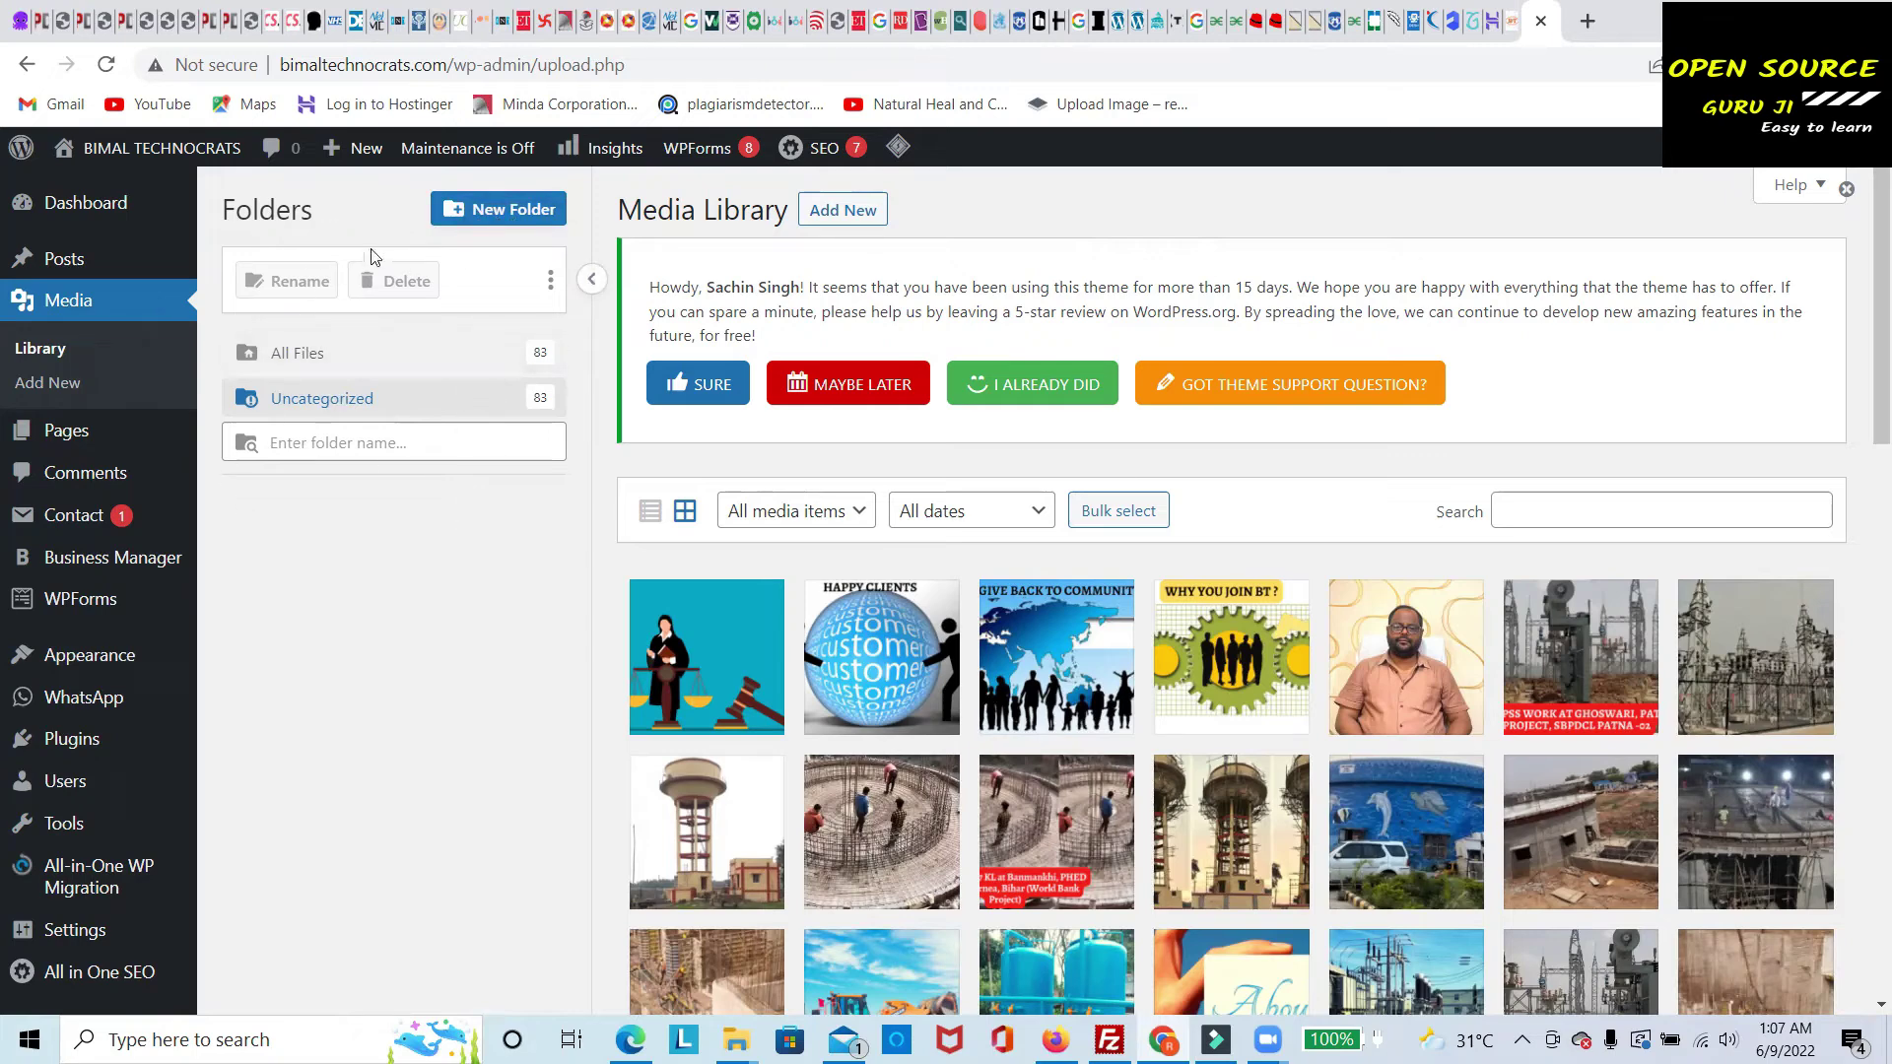
click(473, 218)
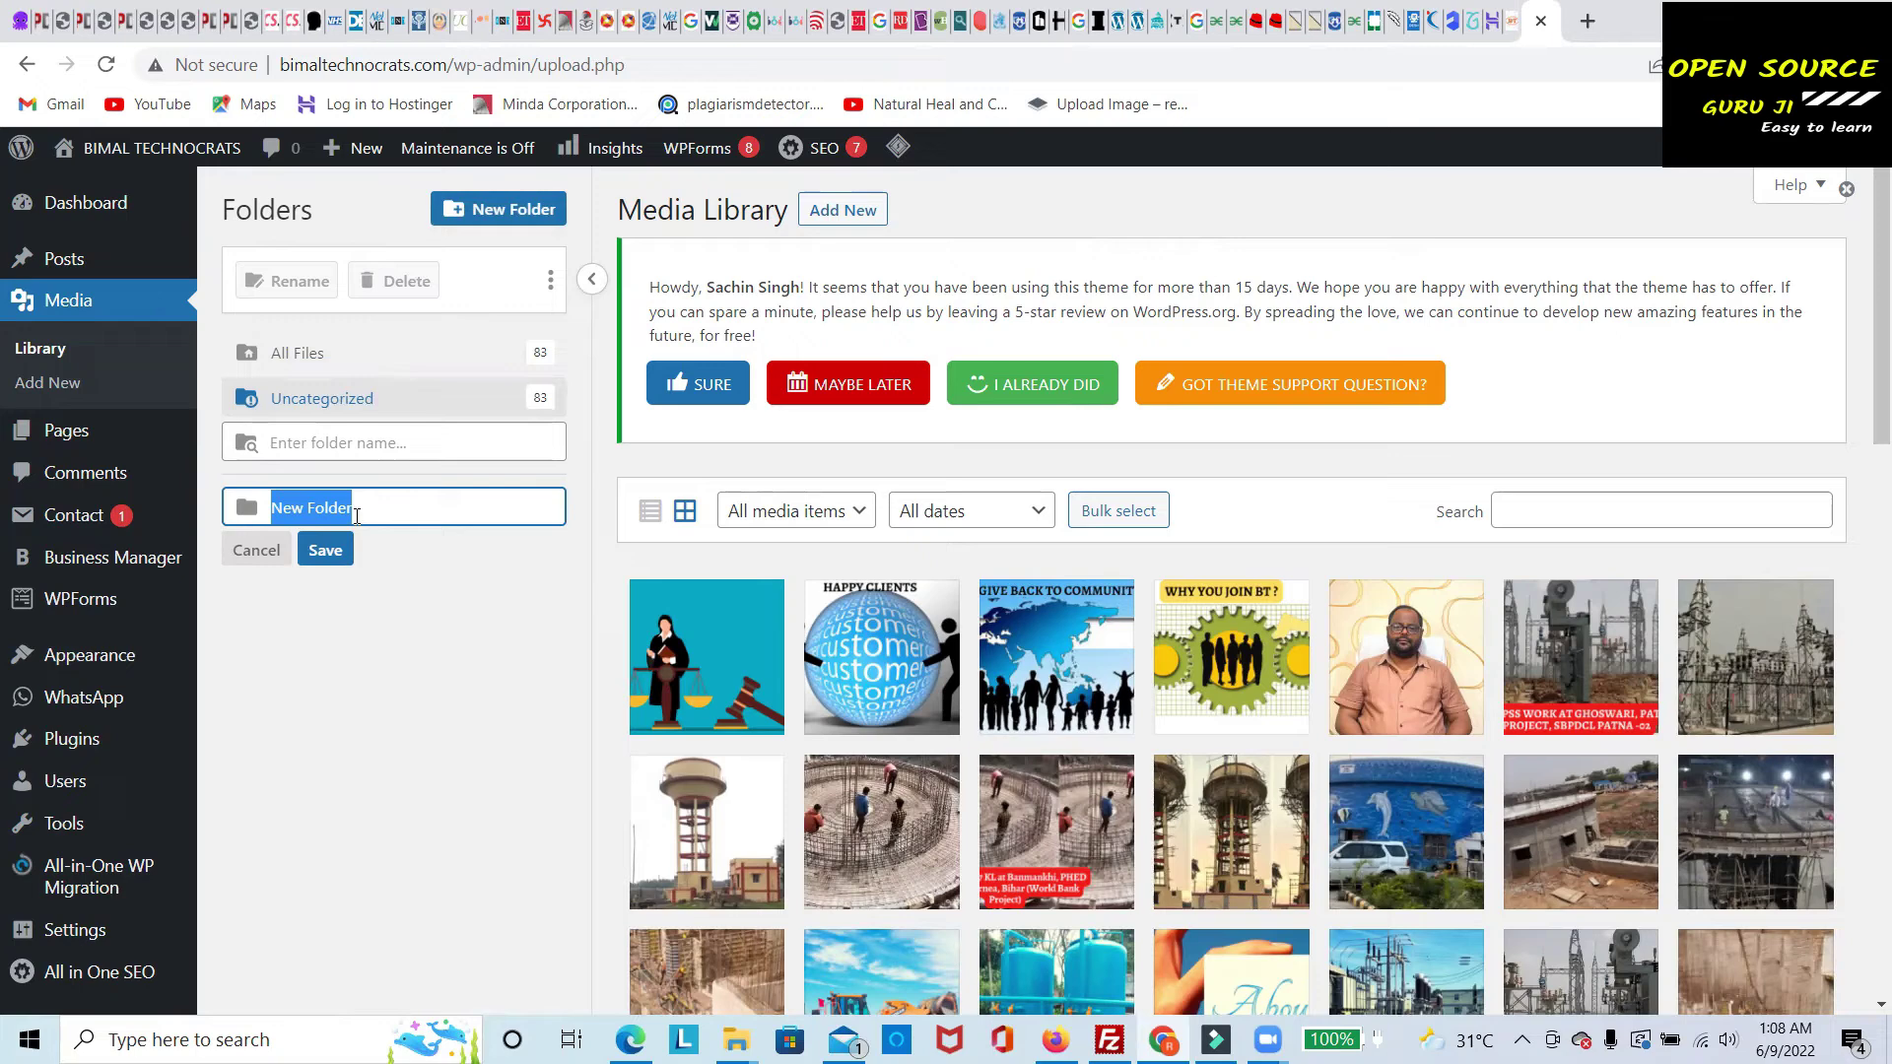
text(ci)
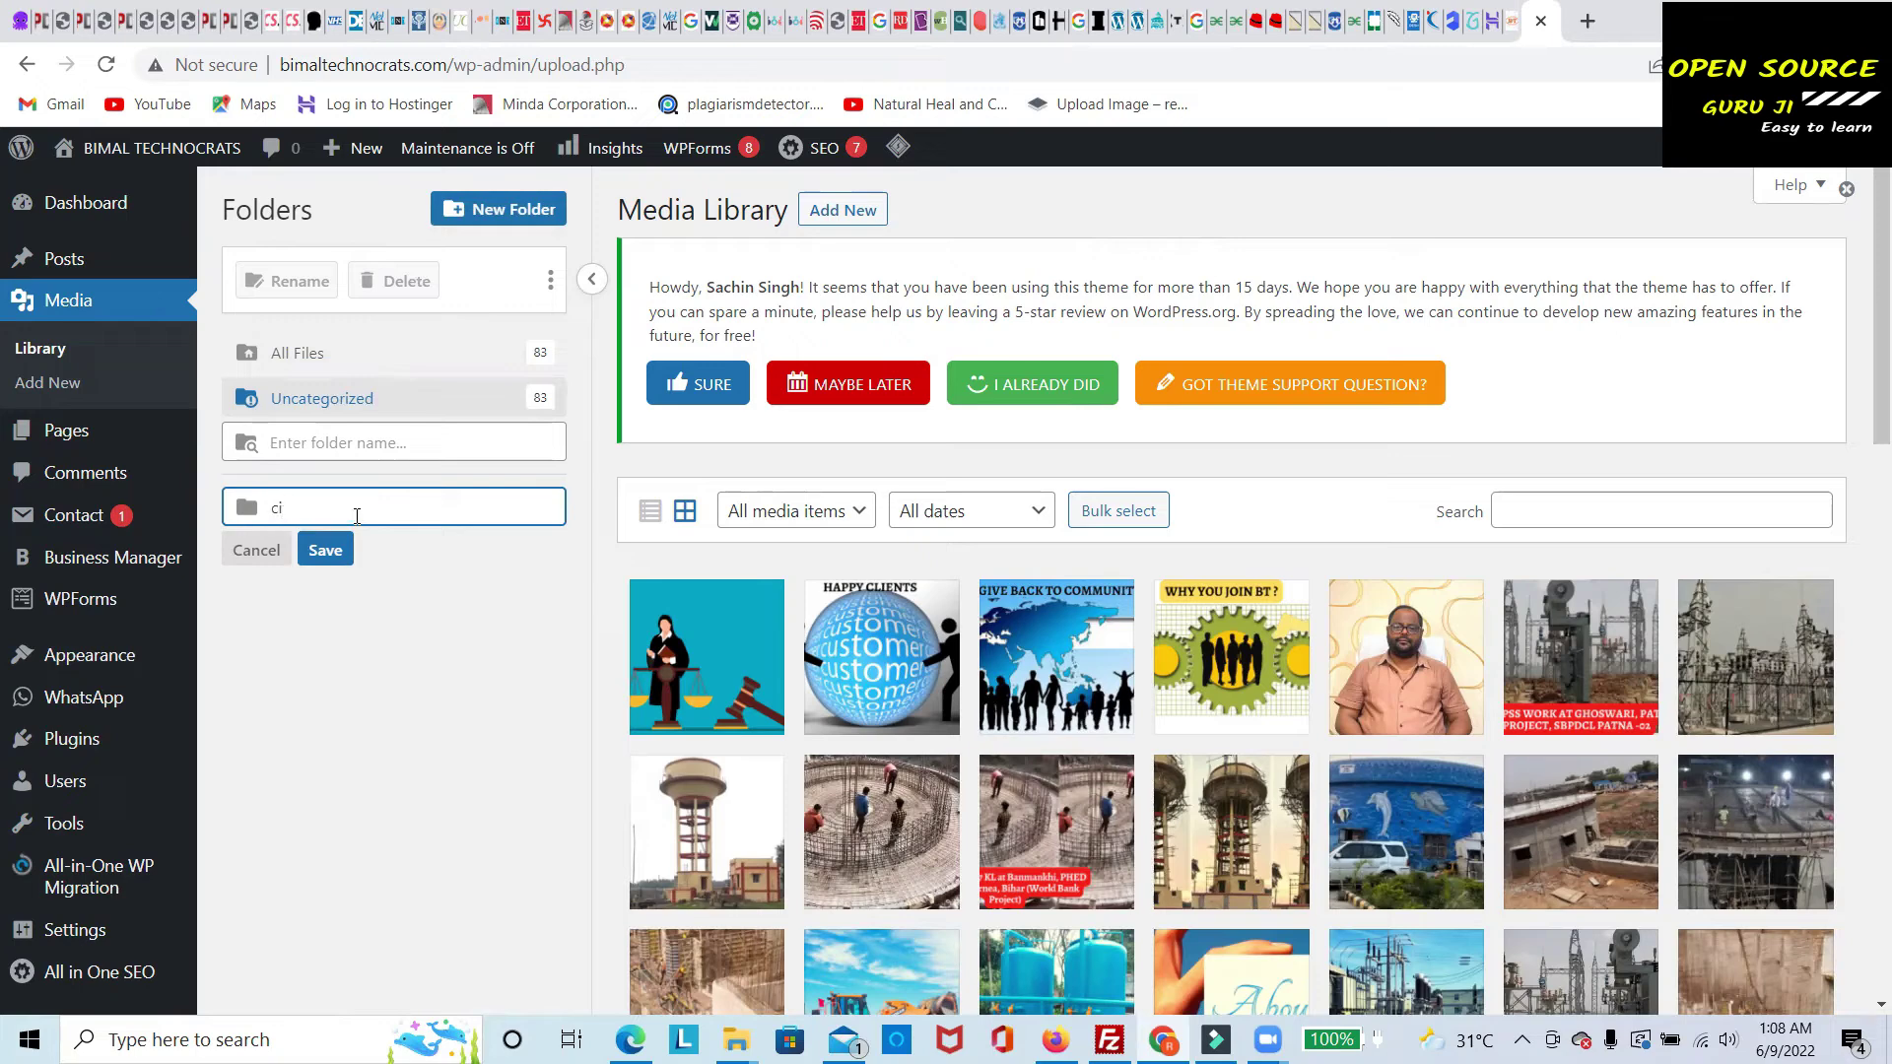
text(county)
Save the county folder, then select it and delete it, confirming the deletion
click(335, 549)
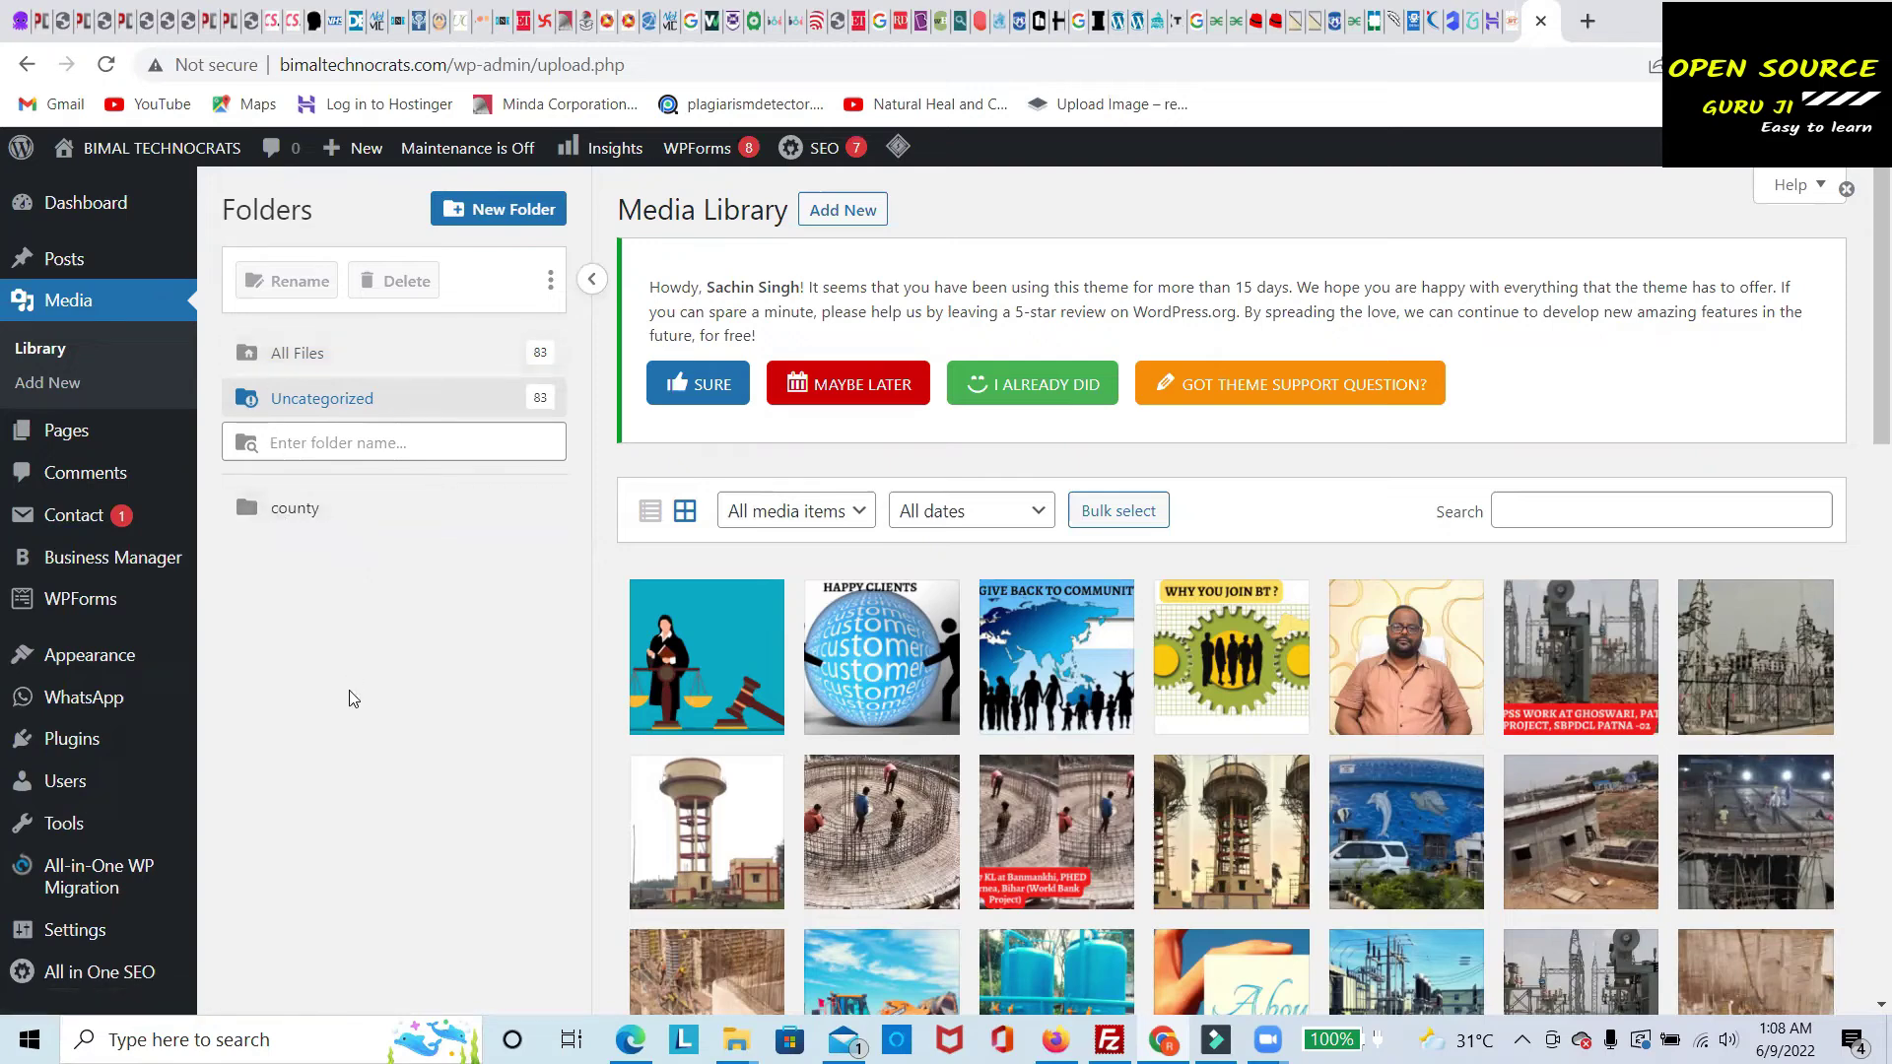
click(307, 510)
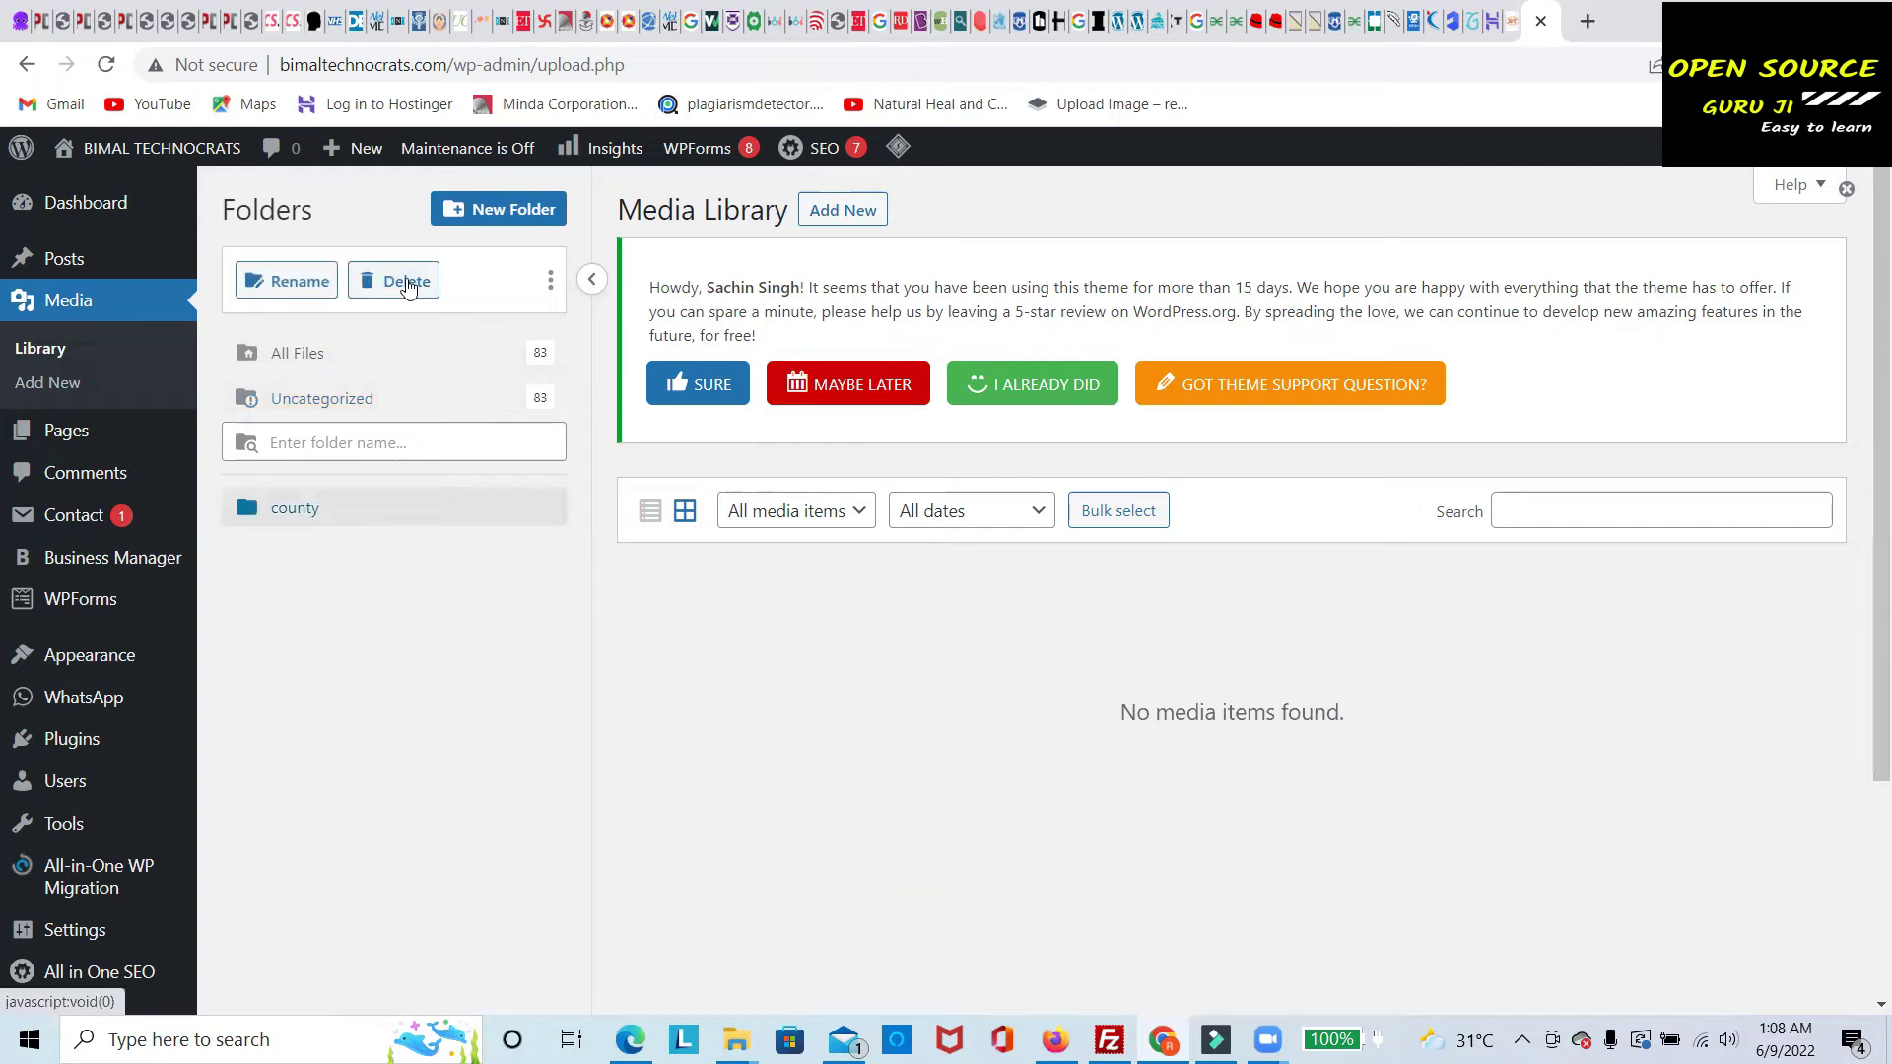
click(408, 284)
click(419, 524)
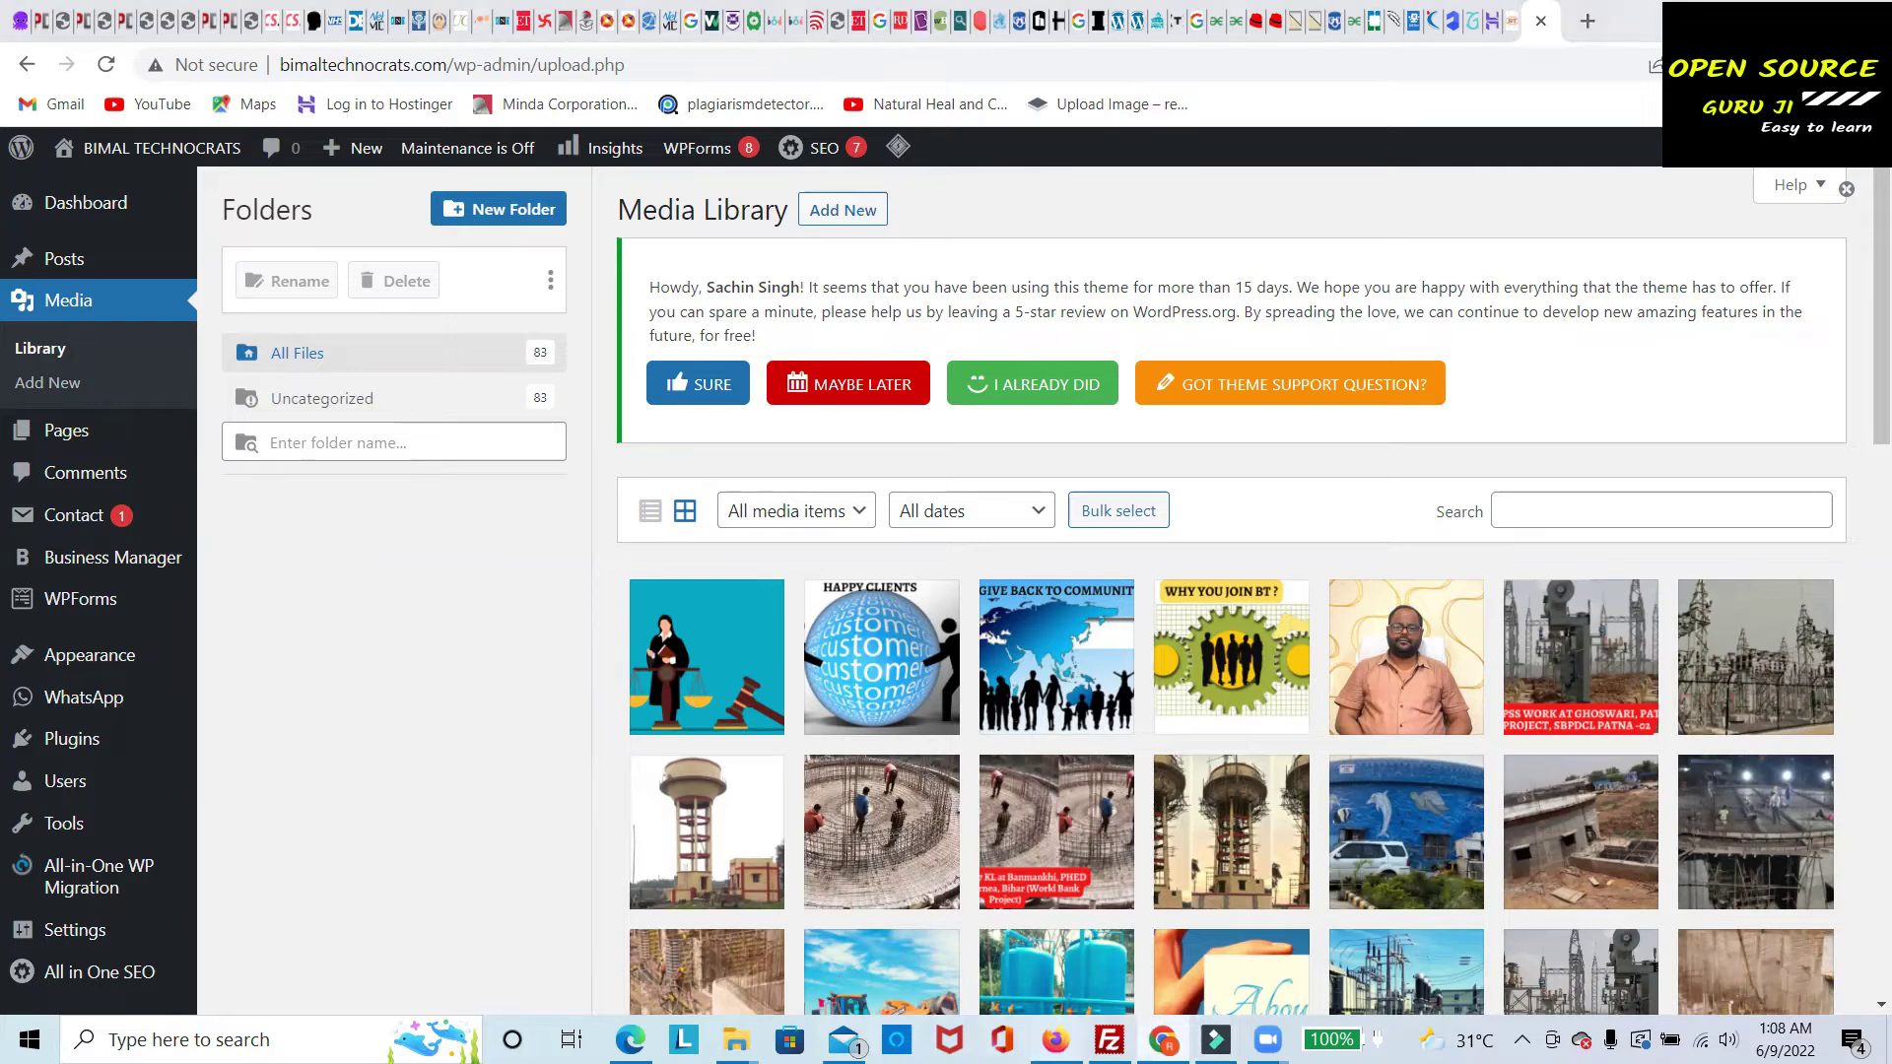
In the second site's browser window, reload the admin Dashboard and go to Plugins > Add New
key(alt+Tab)
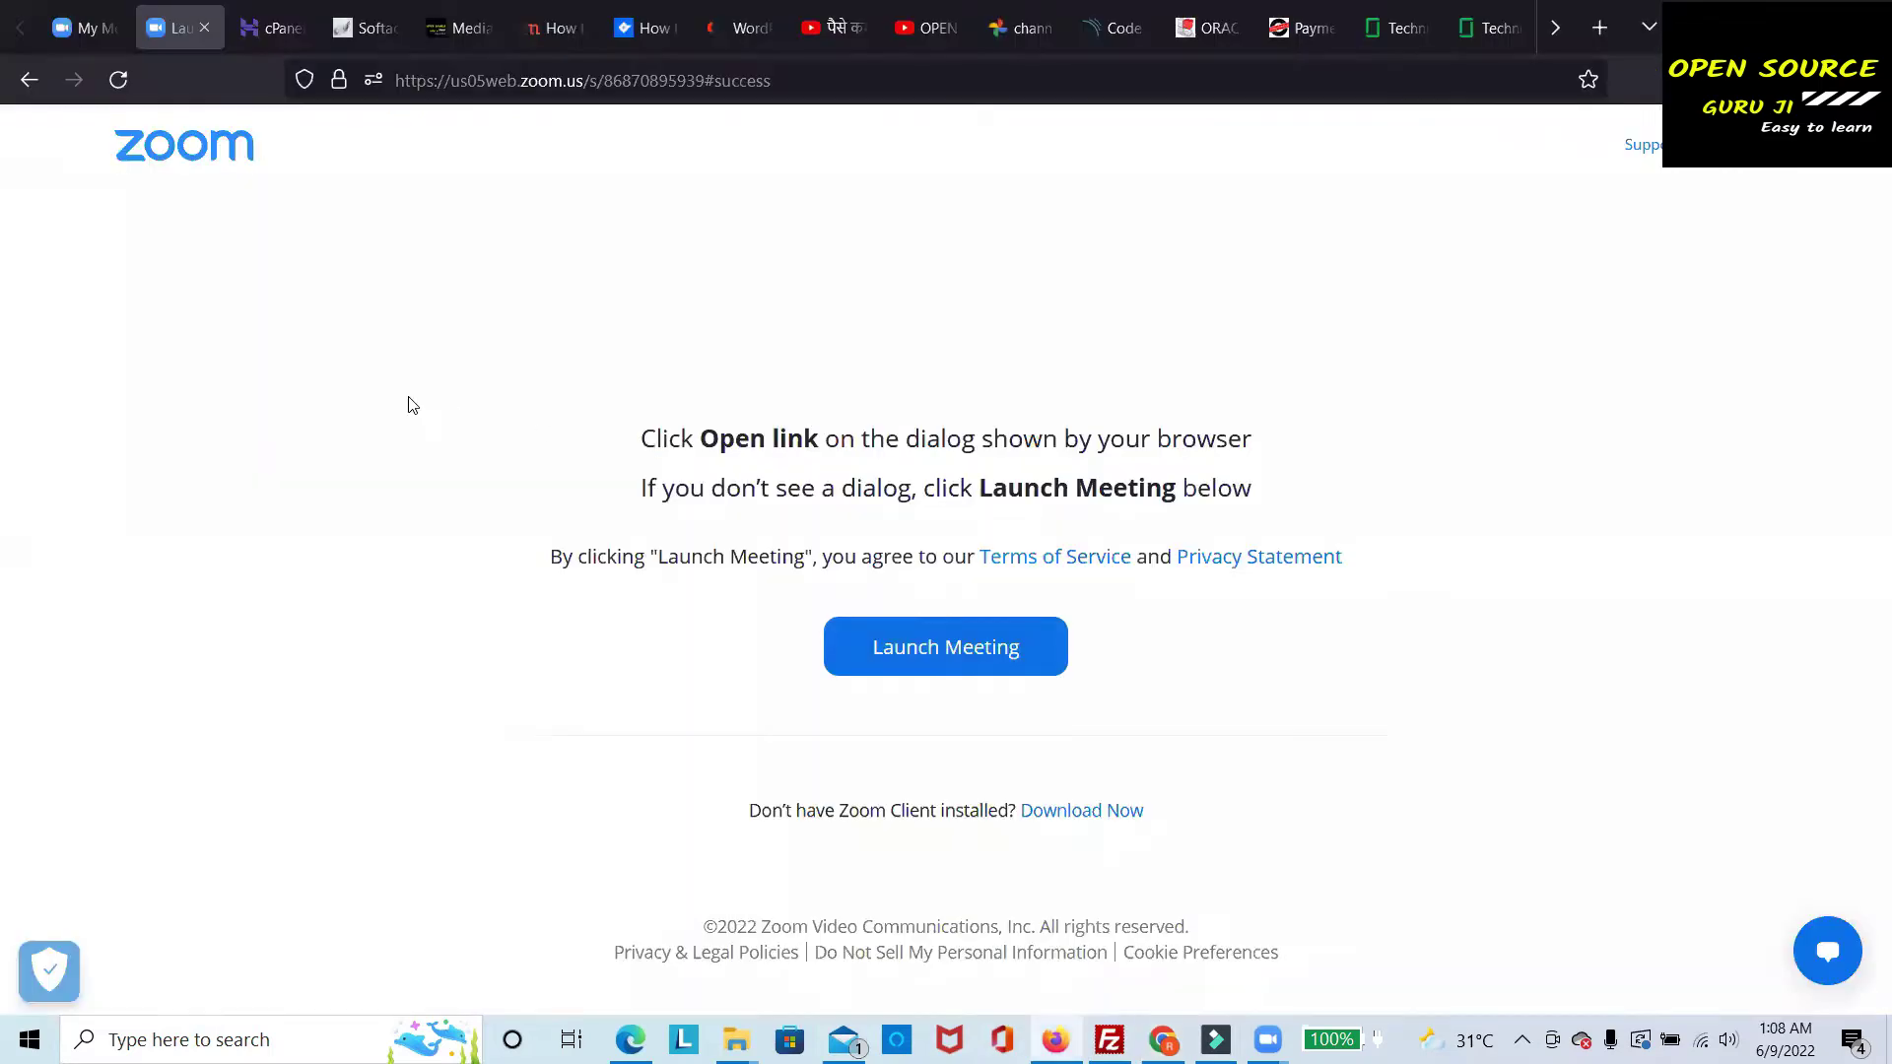
click(481, 40)
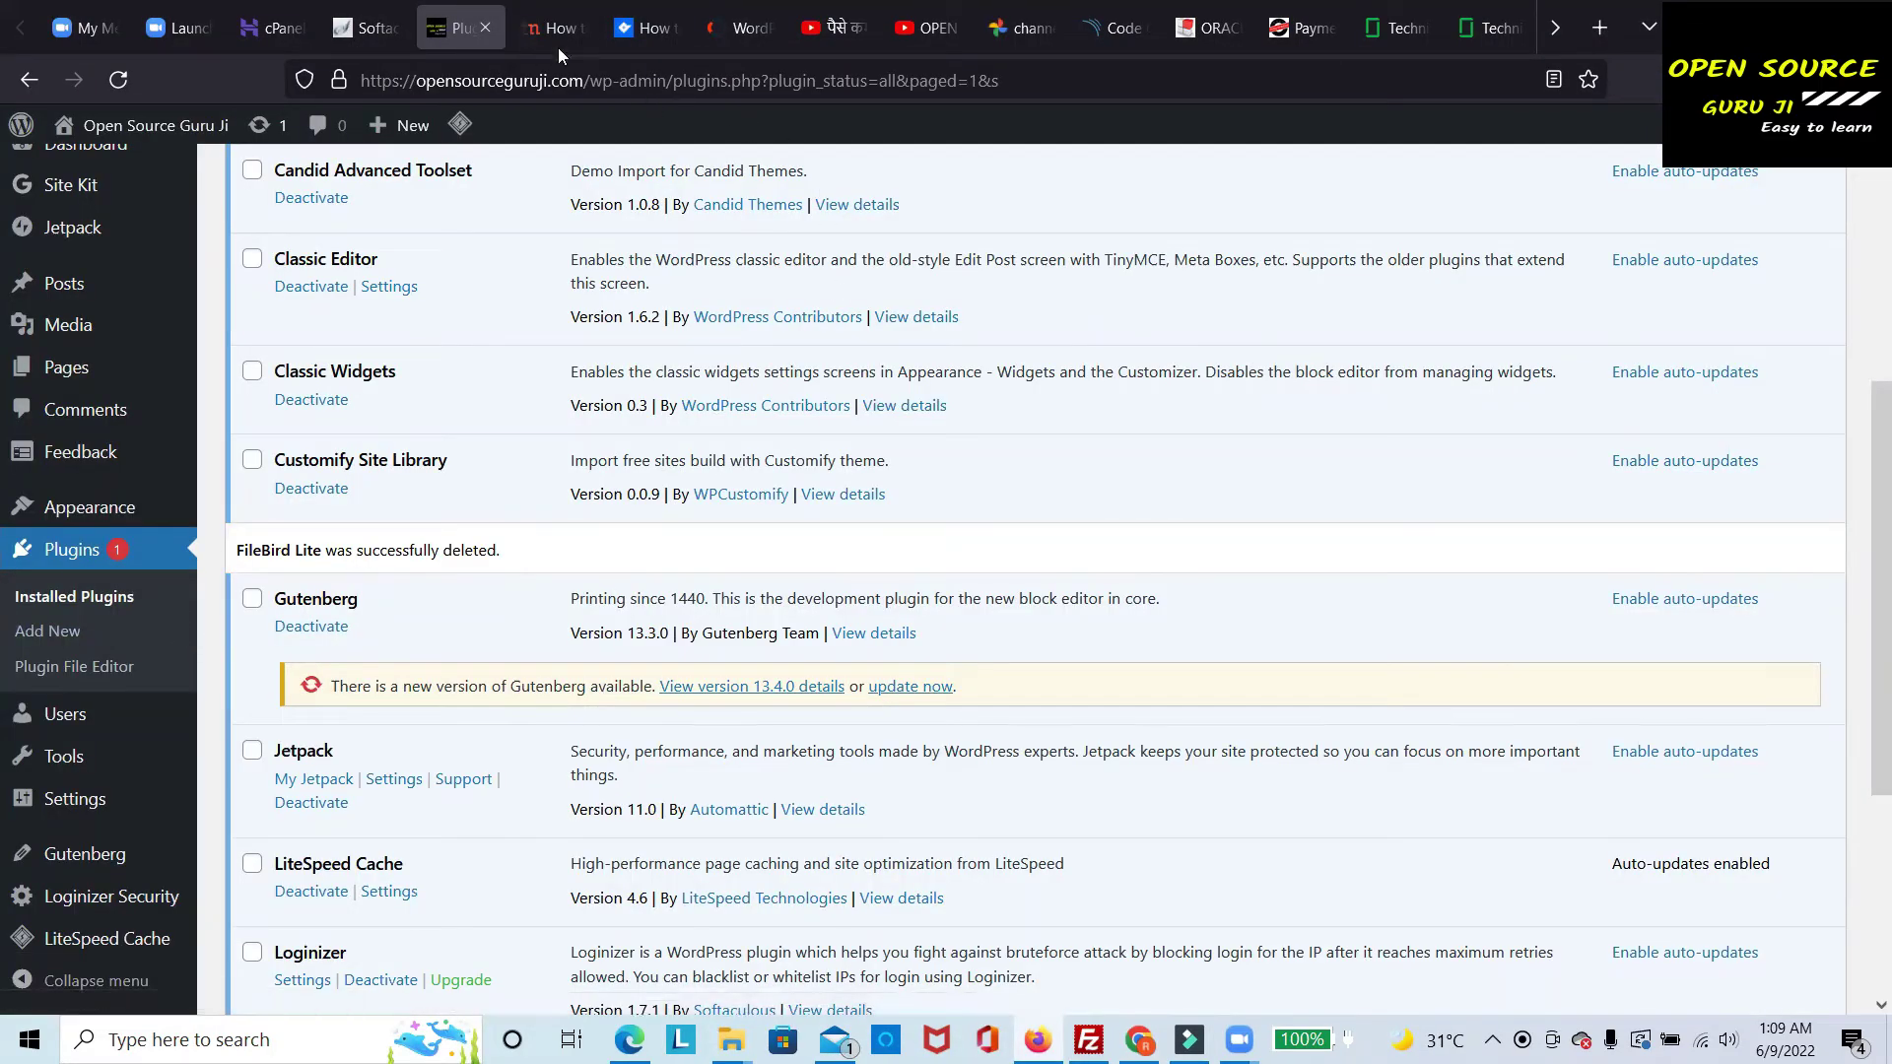
scroll(922, 520, up, 5)
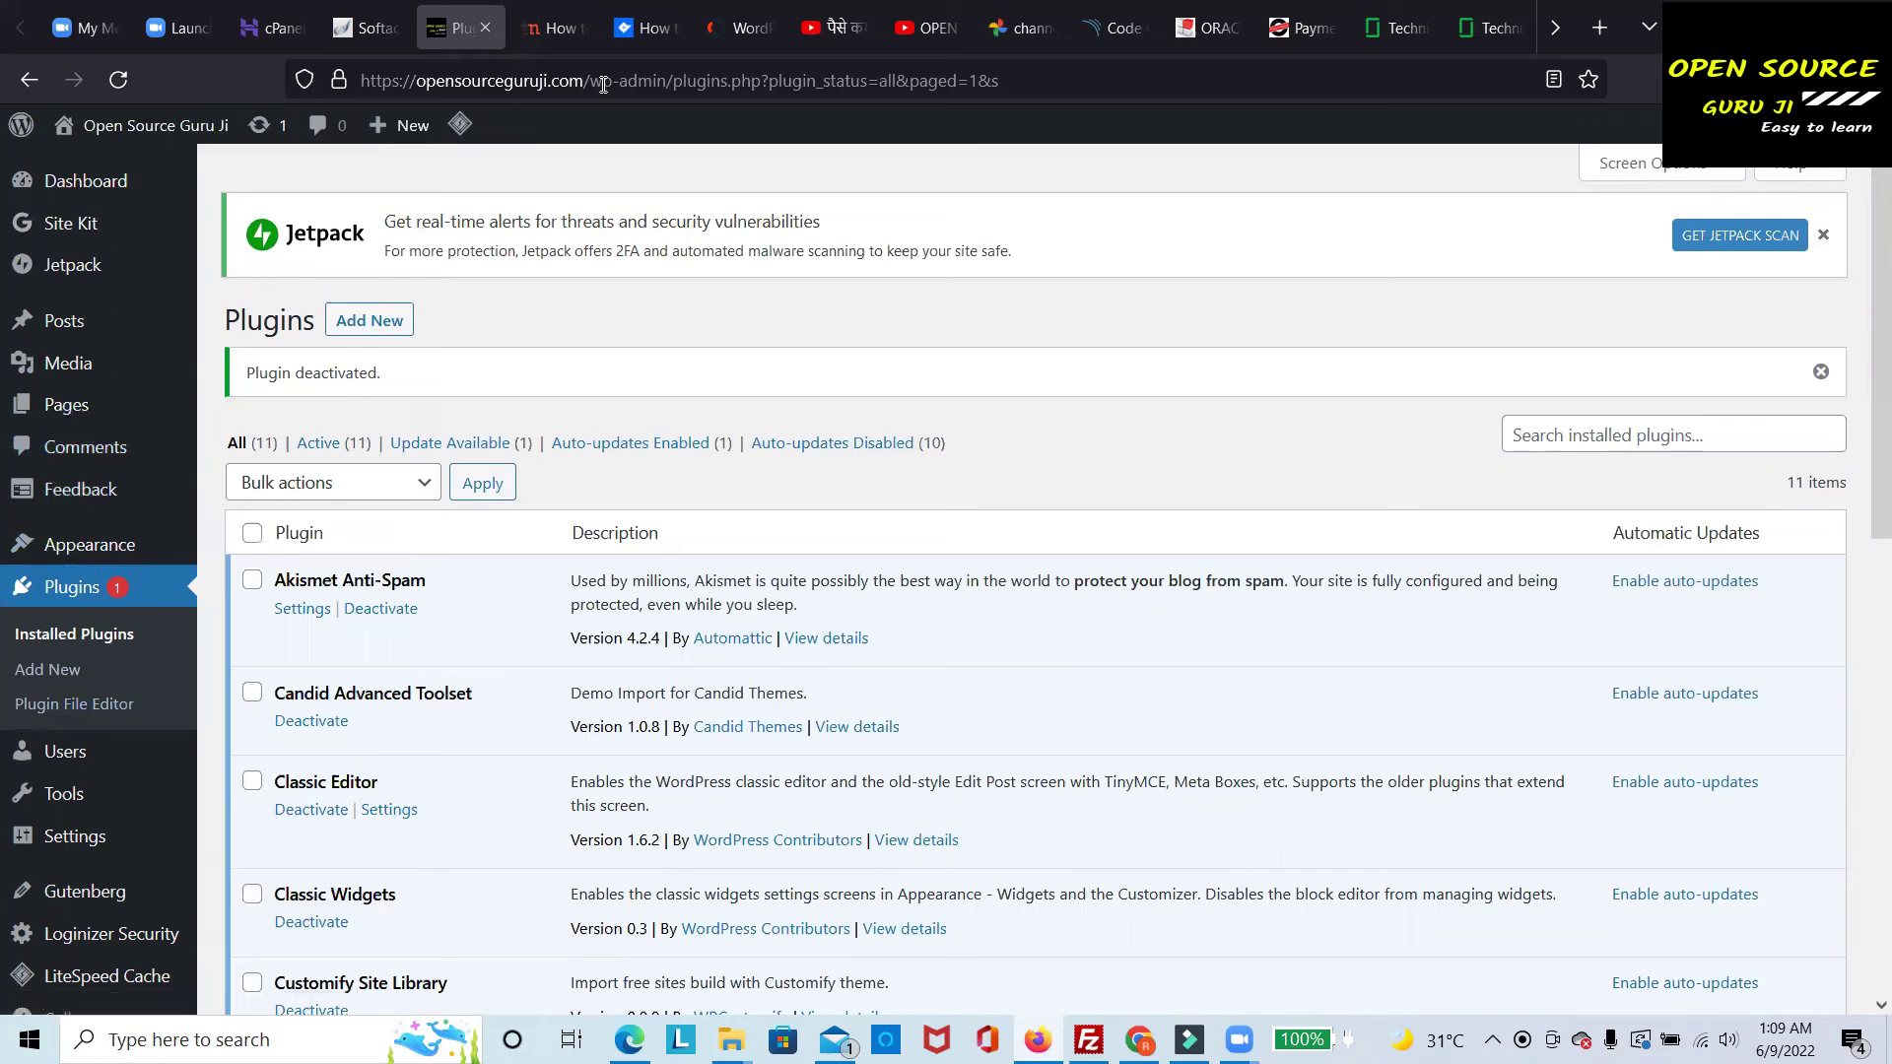
key(ctrl+l)
key(Return)
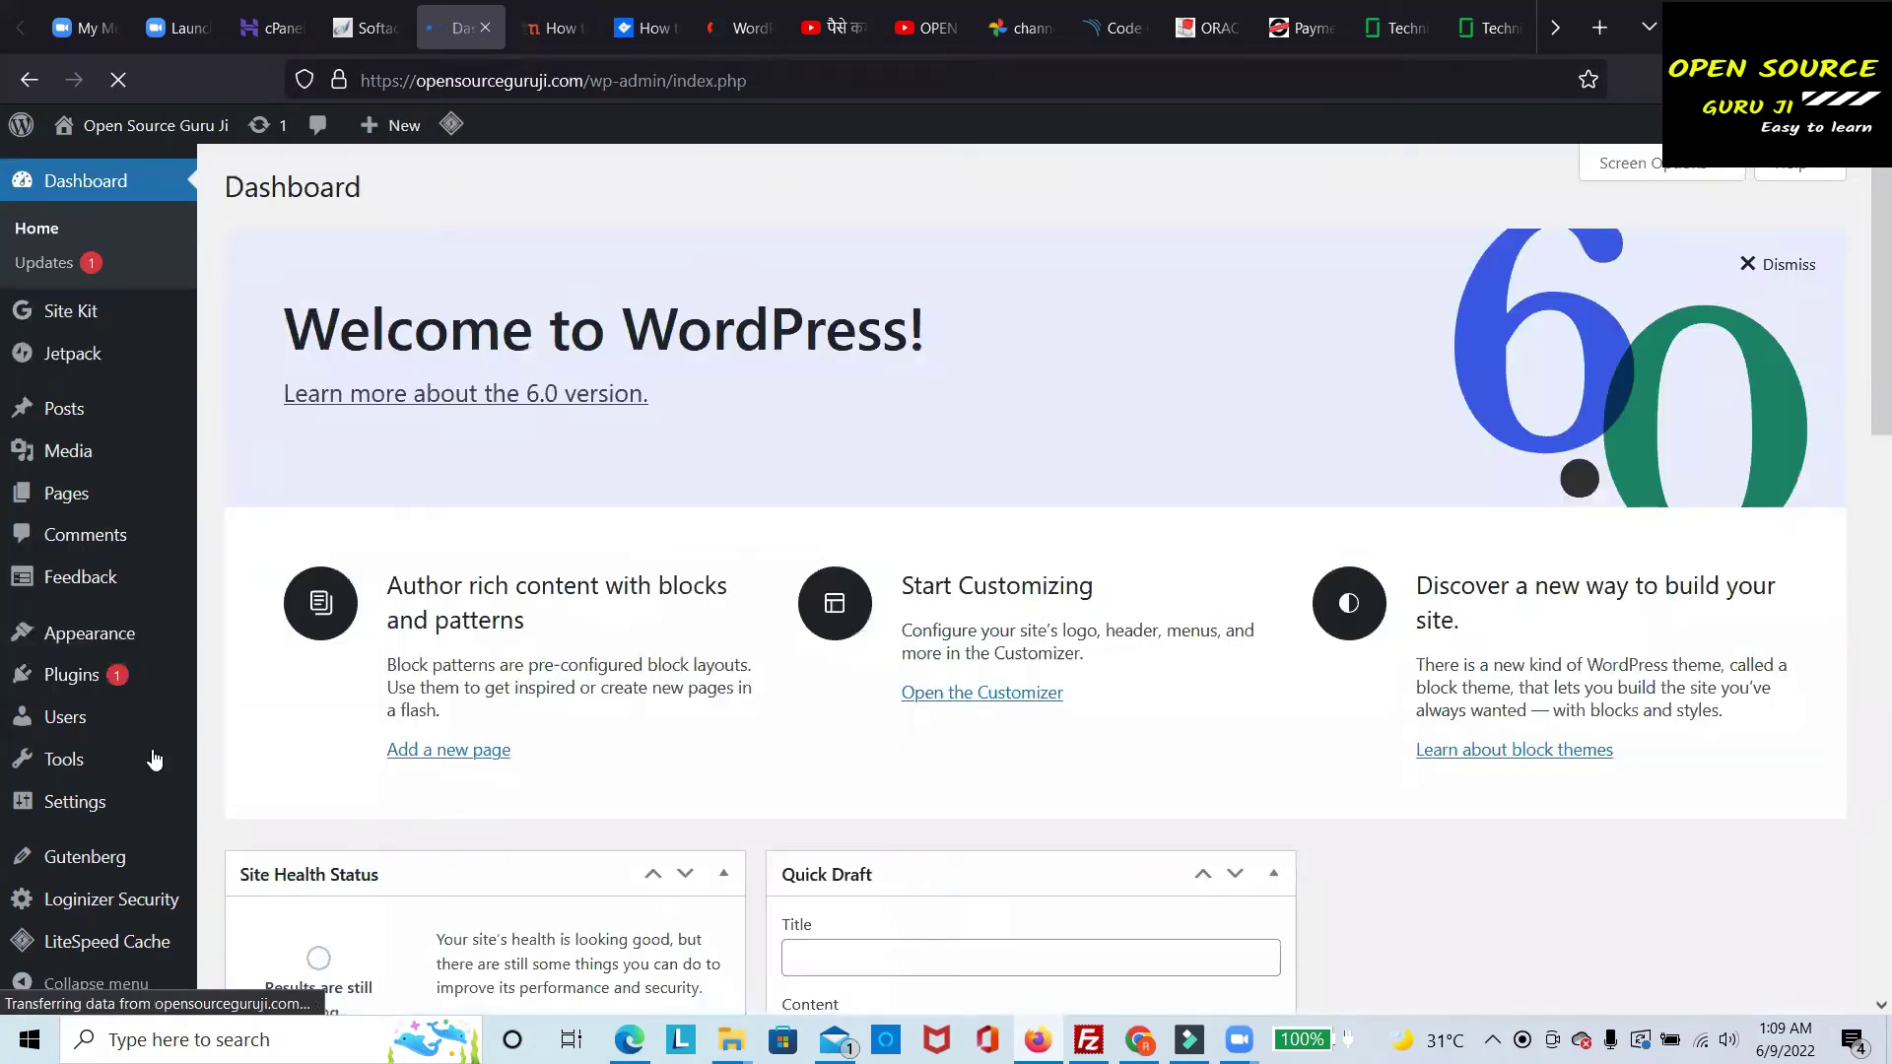
mouse_move(98, 683)
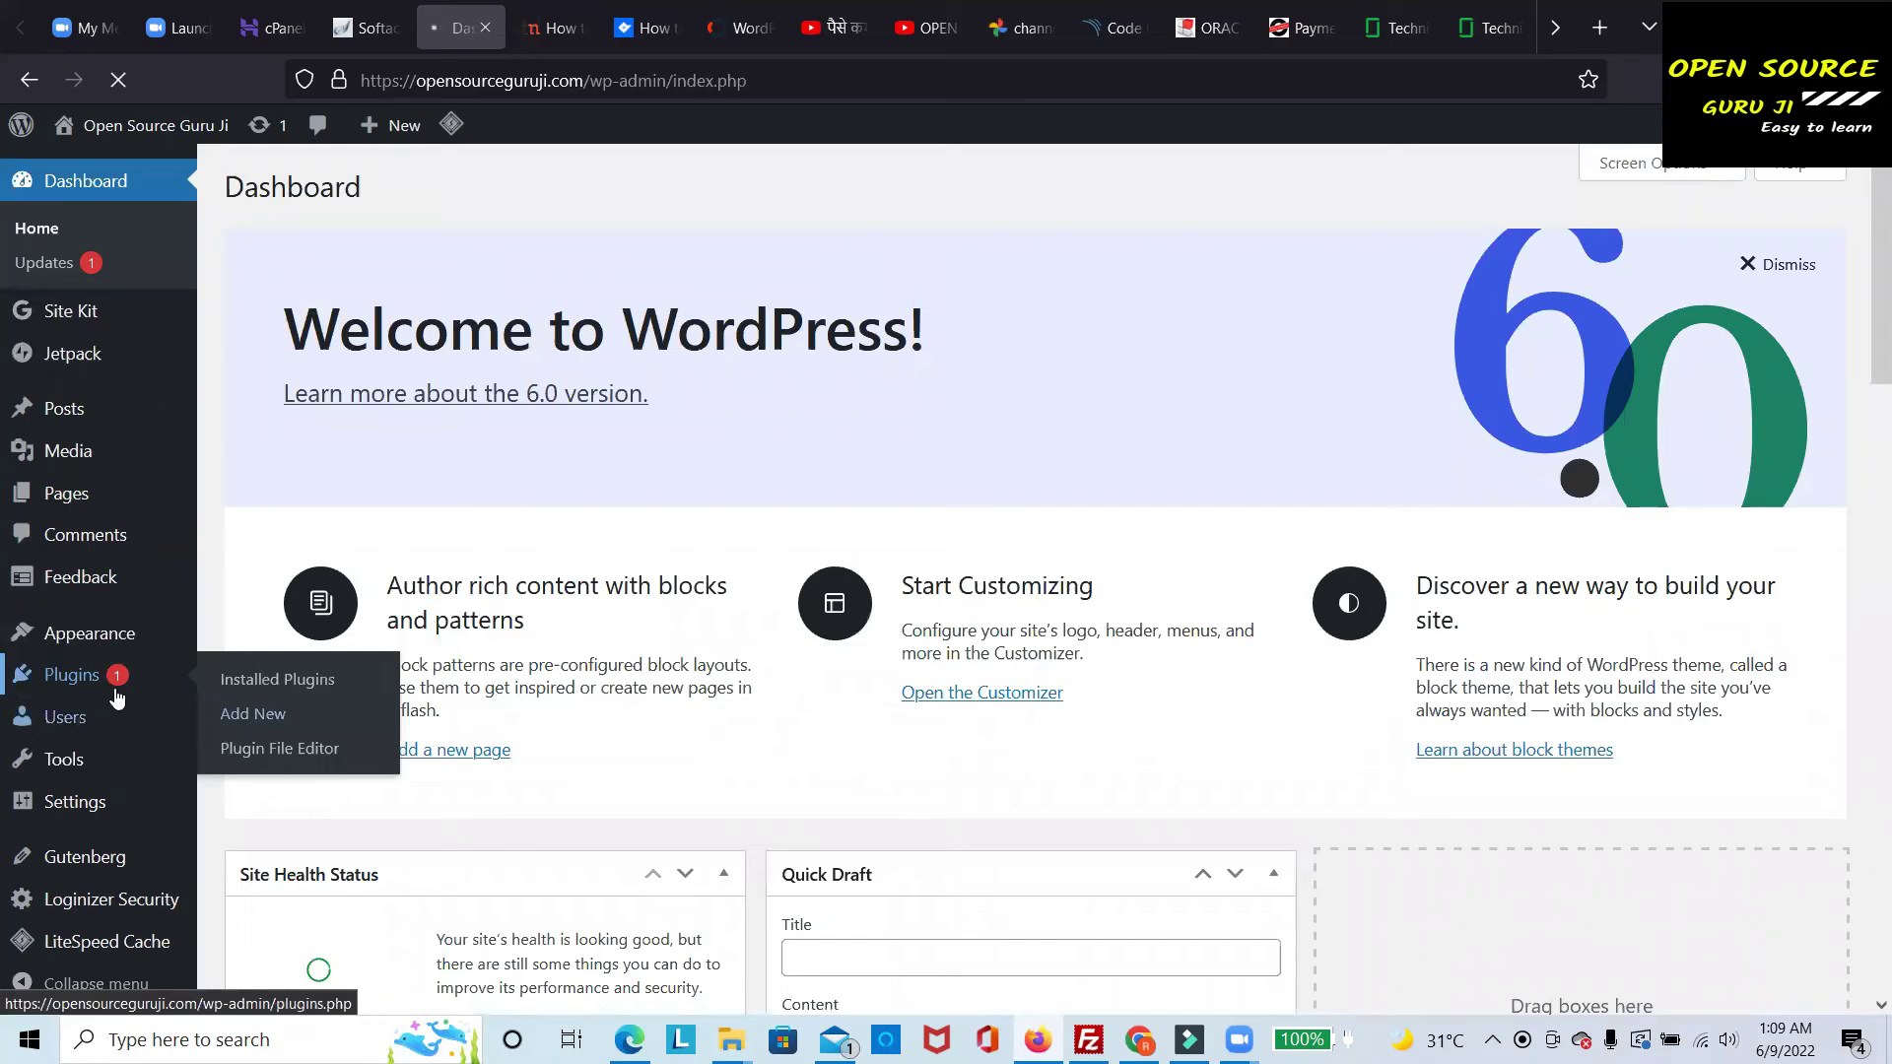
click(259, 717)
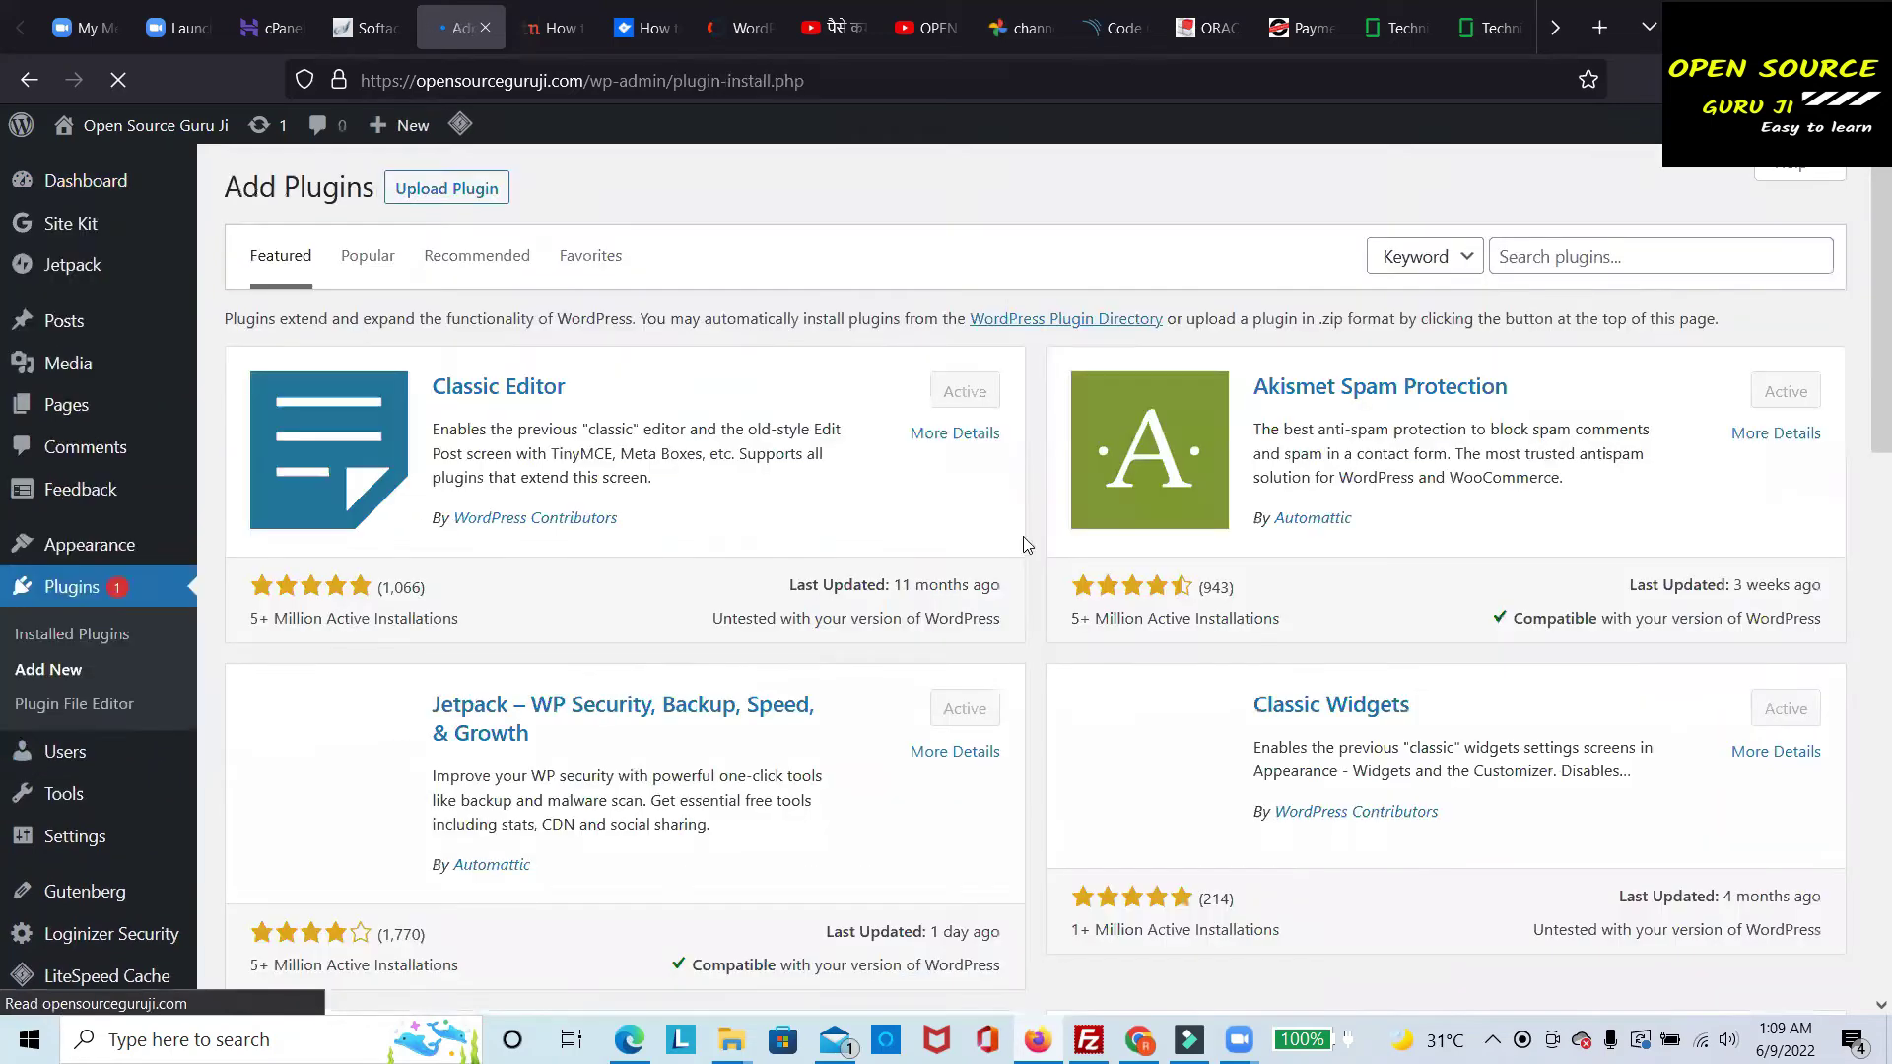
Search the plugin directory for filebird, install FileBird, and activate it
click(1655, 258)
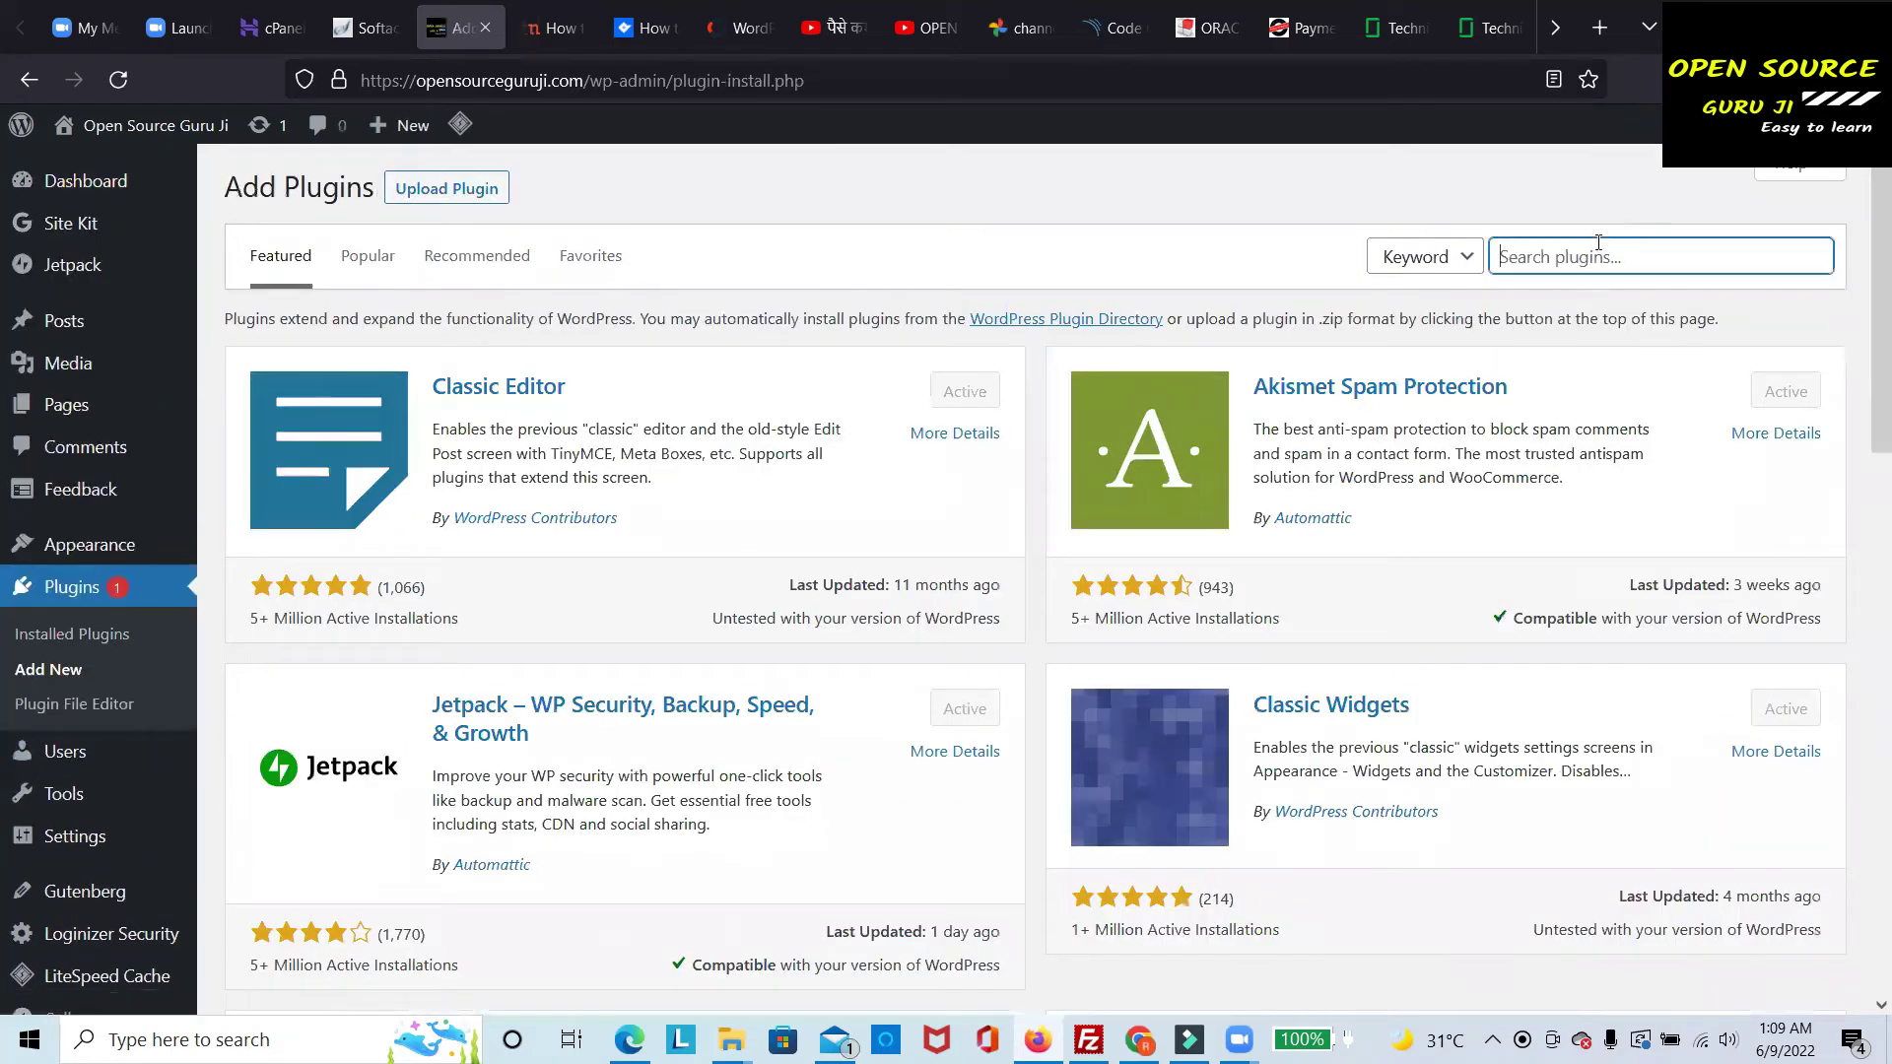
text(filebird)
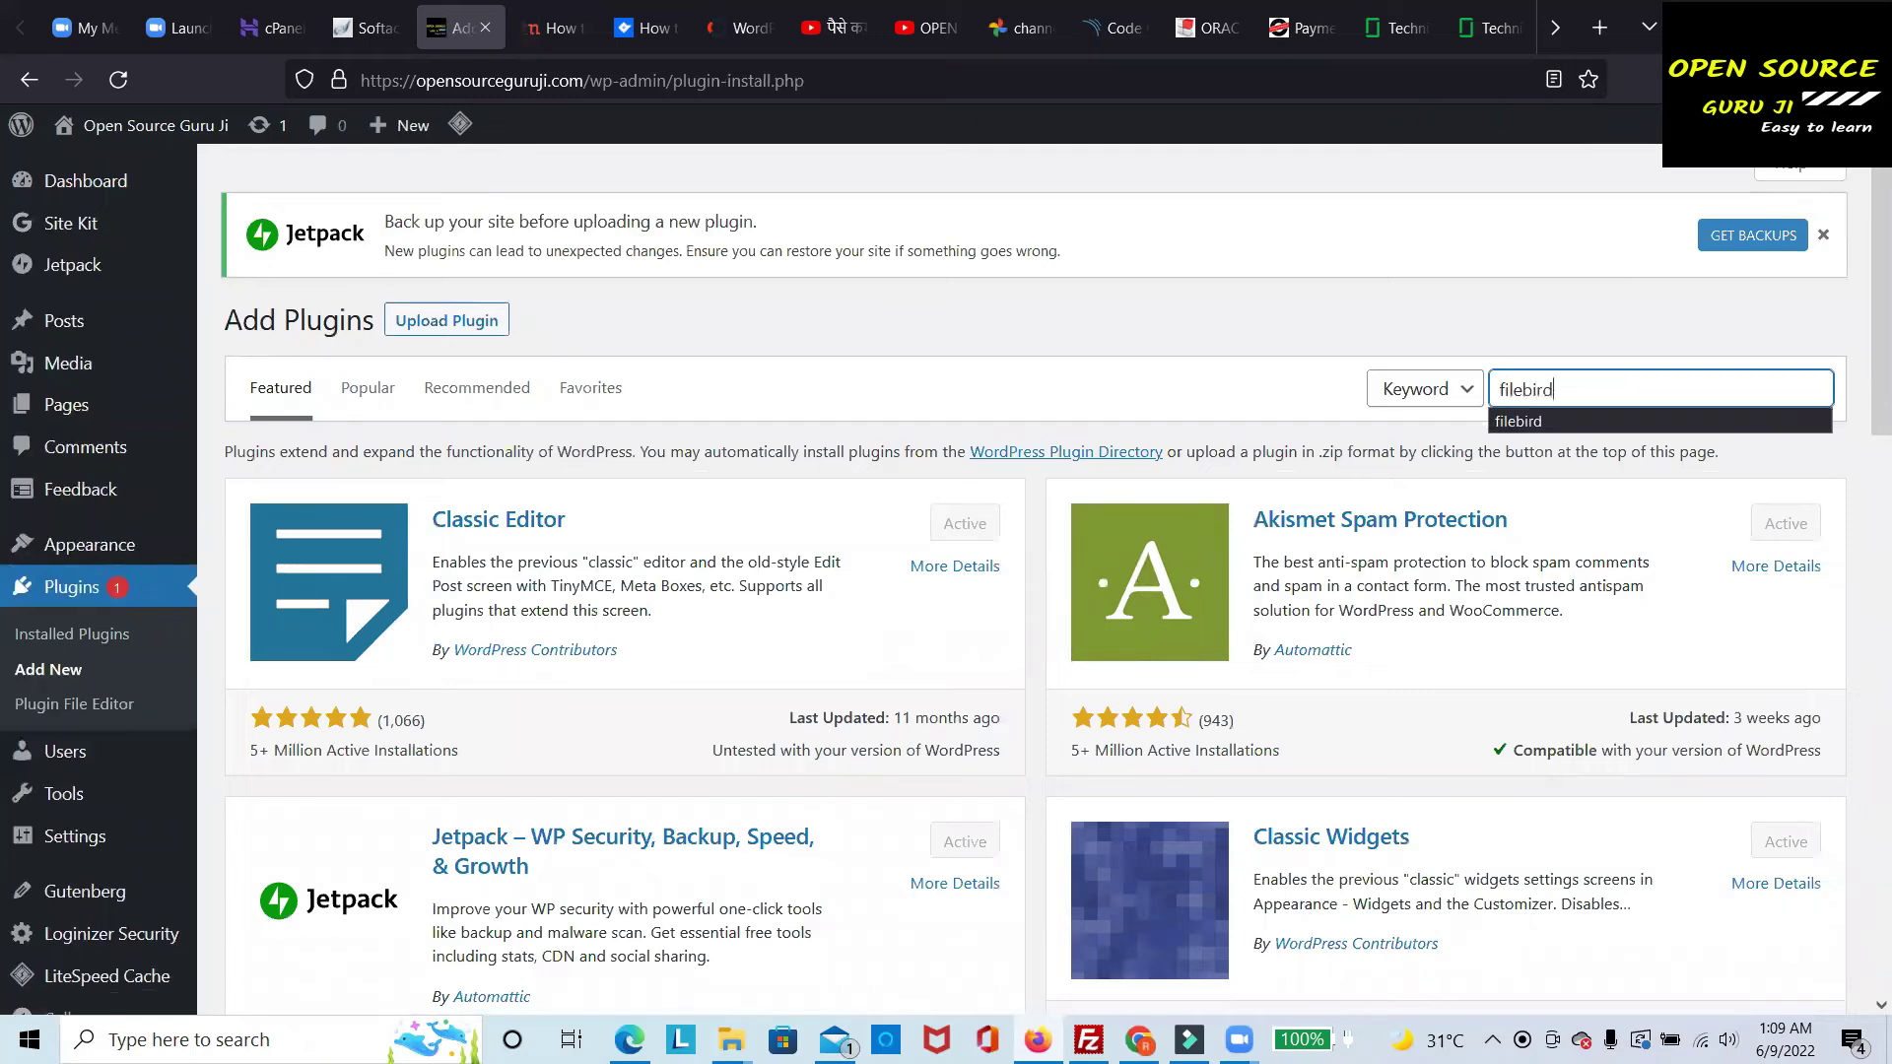
key(Return)
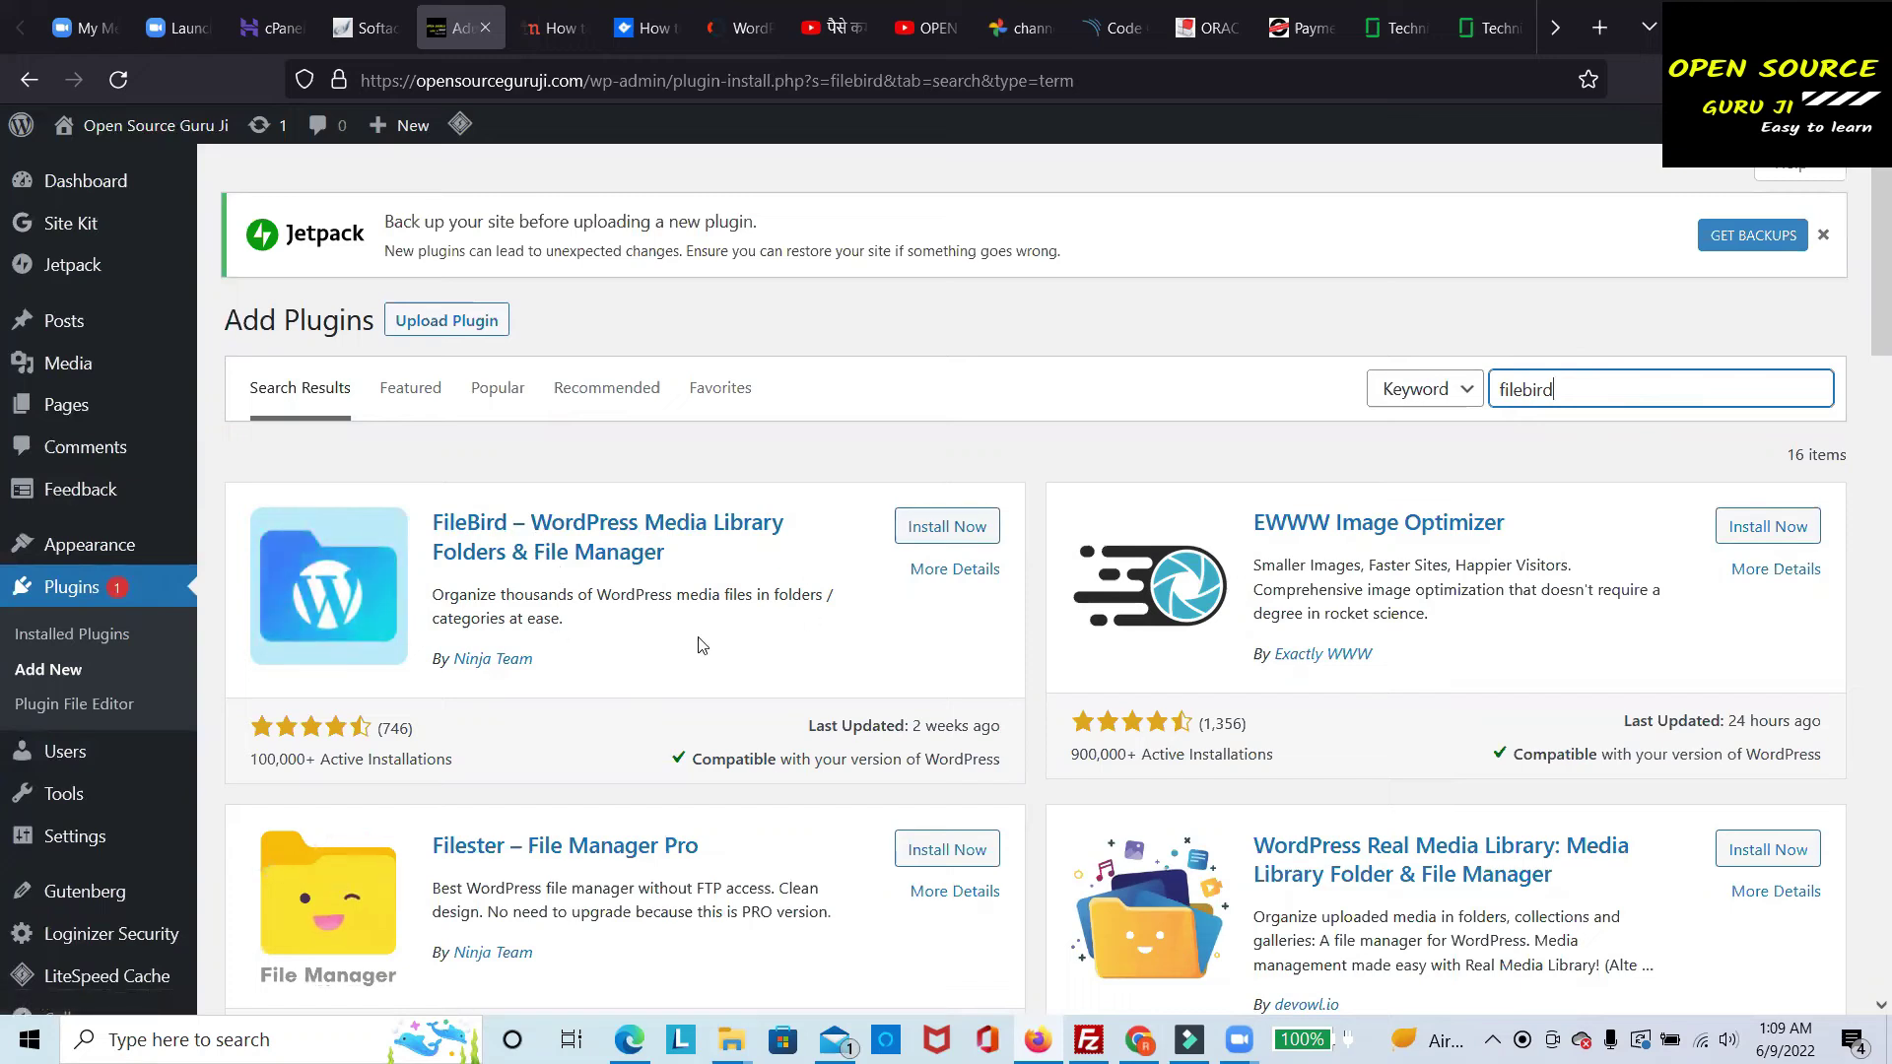
click(945, 533)
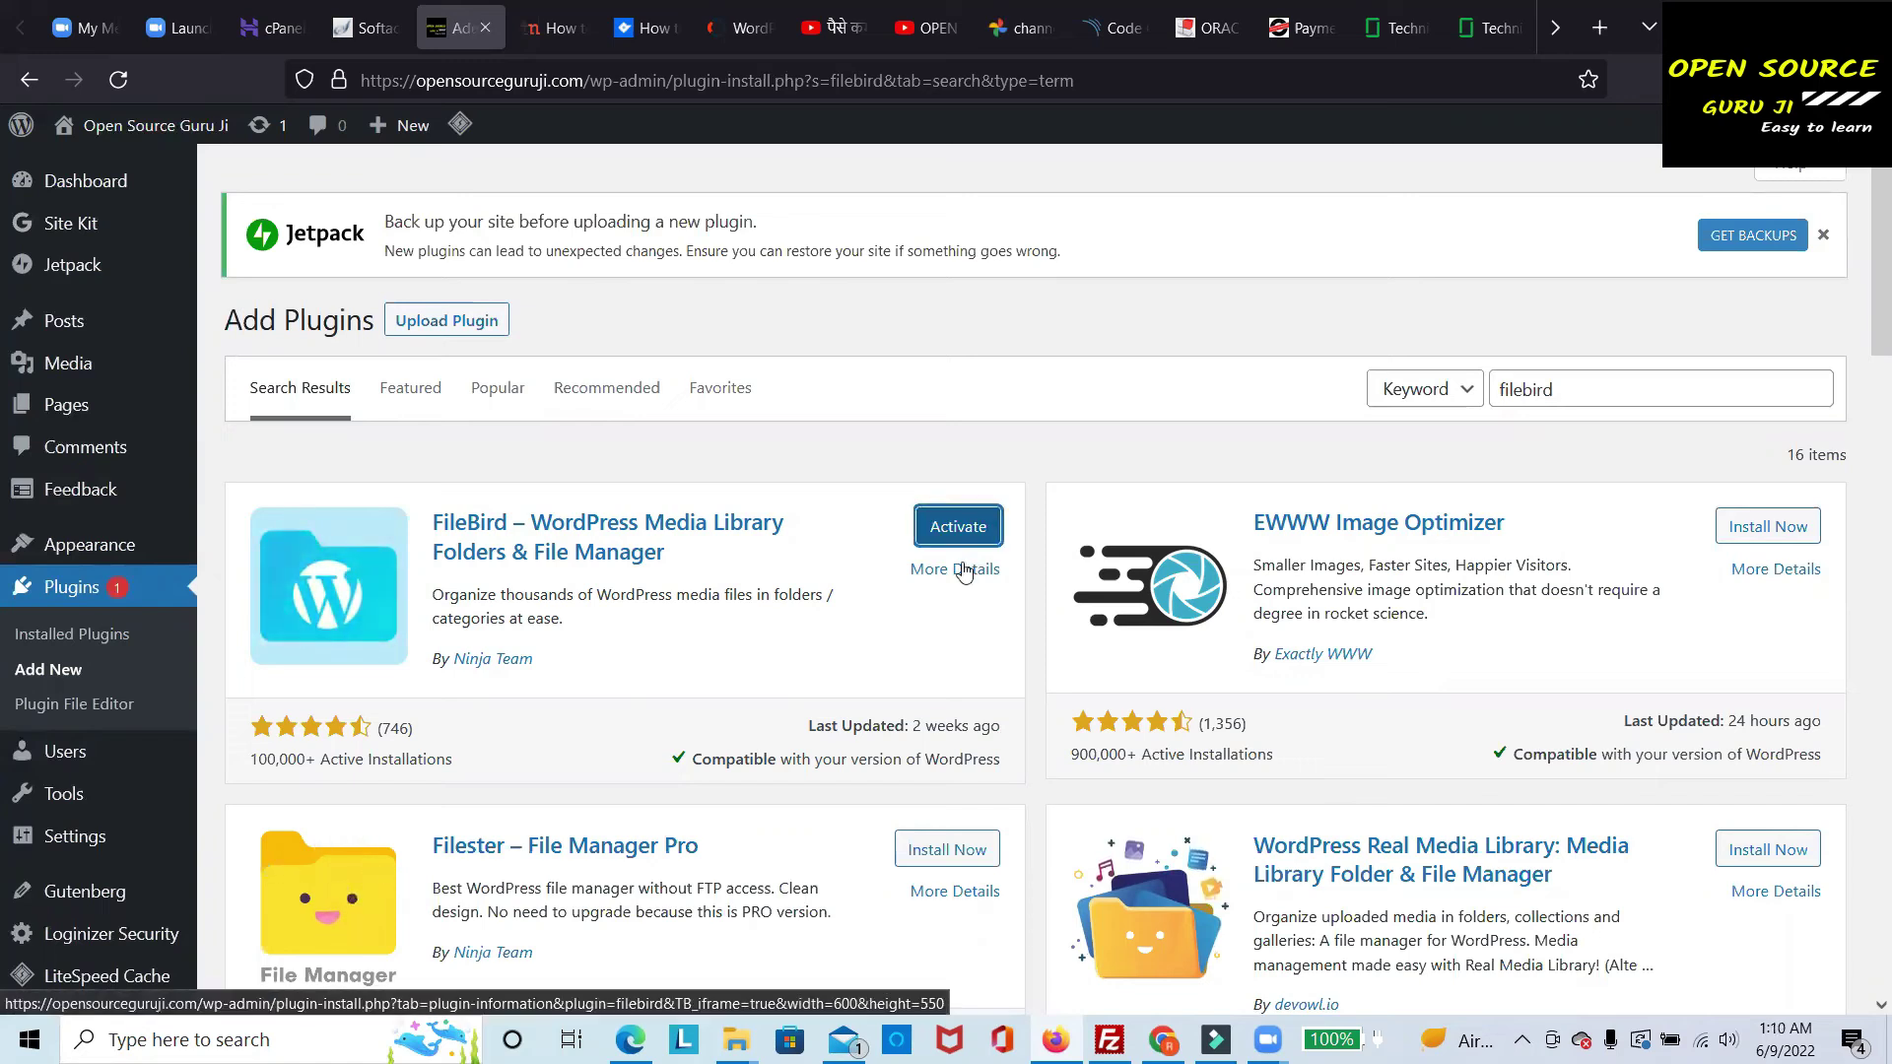
click(955, 527)
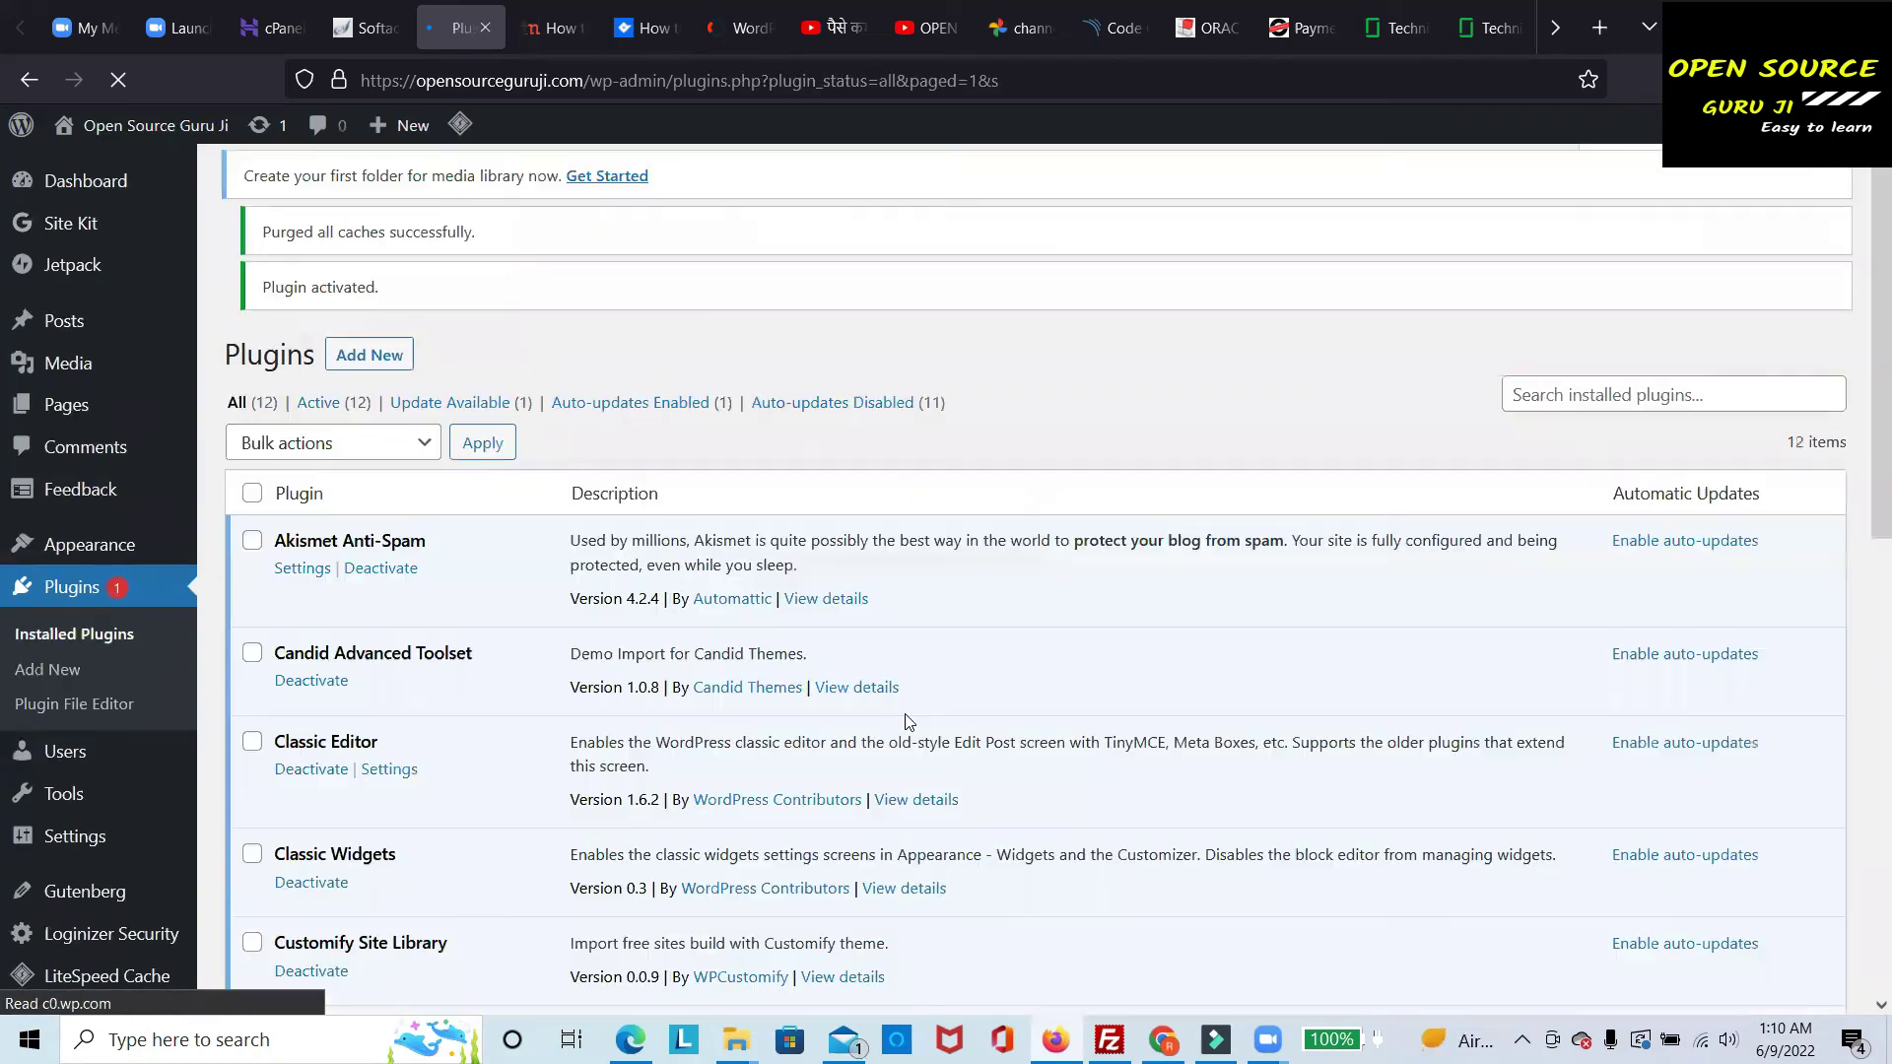
Find FileBird Lite in the plugins list and open its Settings page
scroll(482, 735, down, 5)
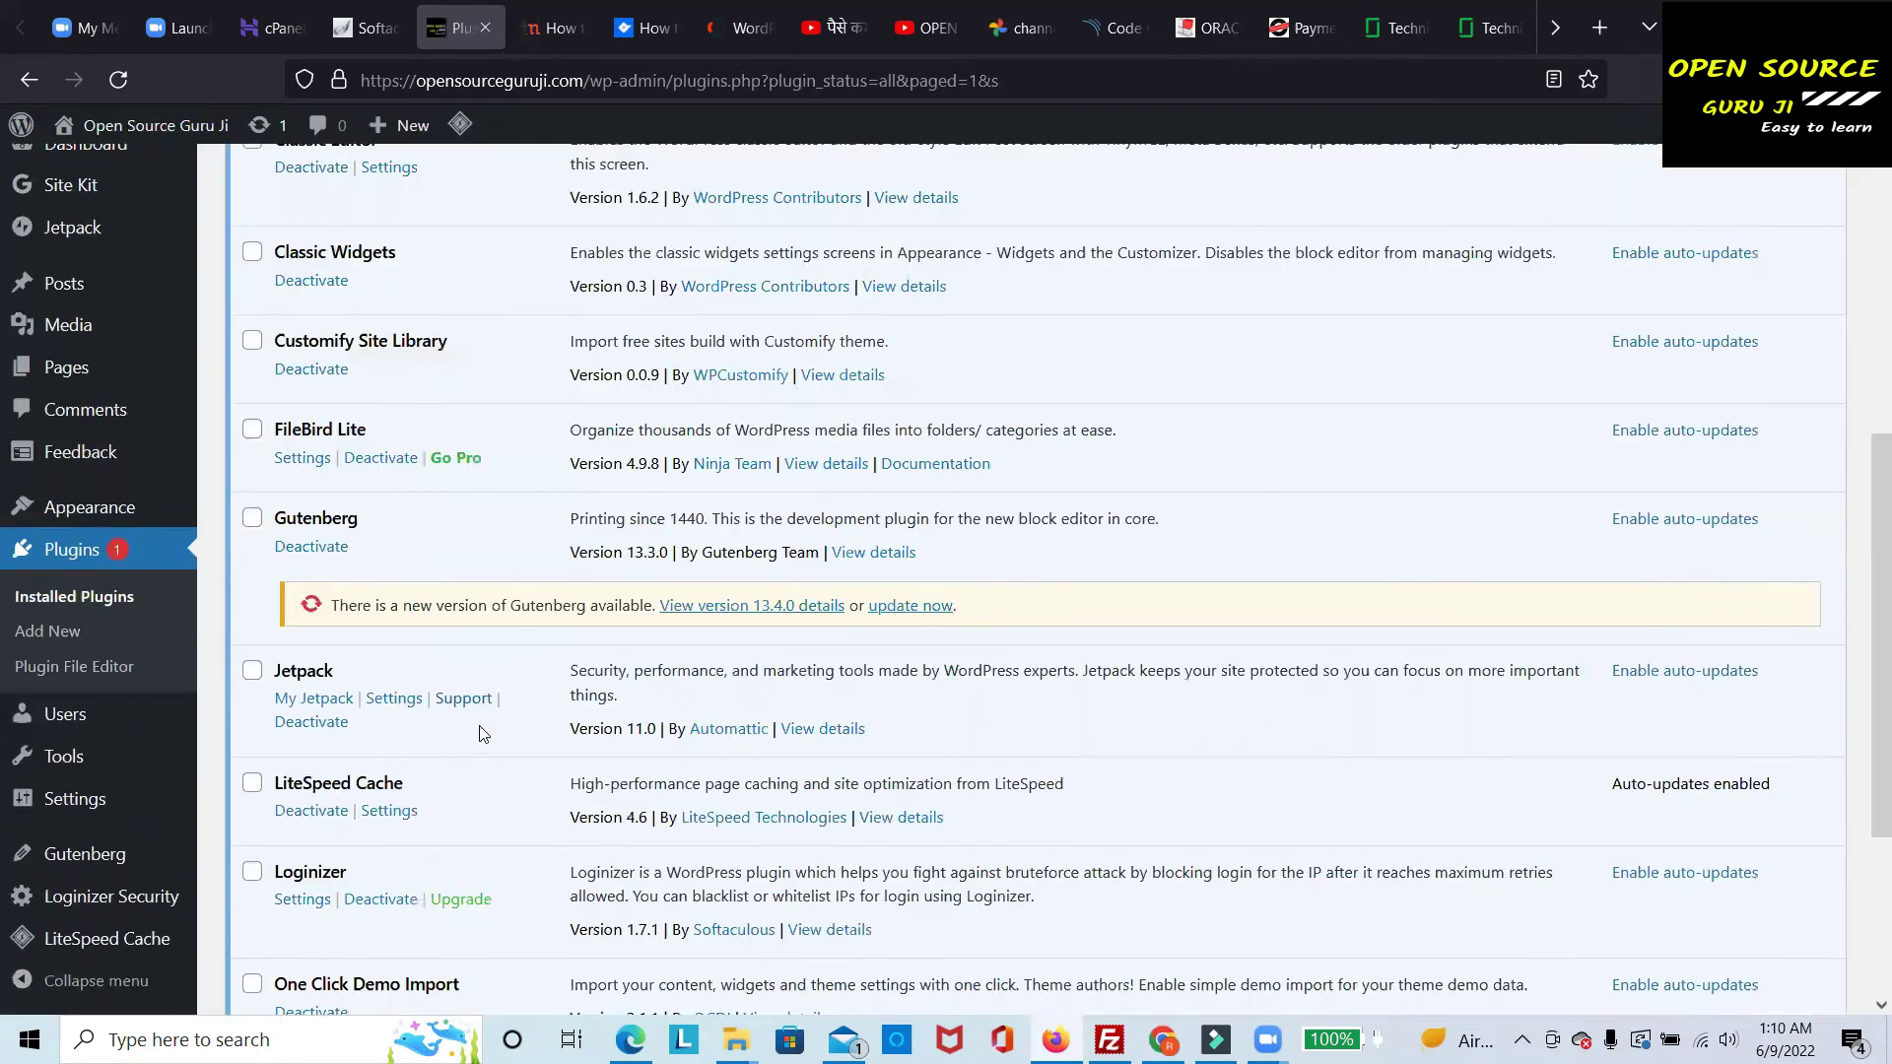
scroll(483, 734, down, 4)
scroll(325, 524, up, 4)
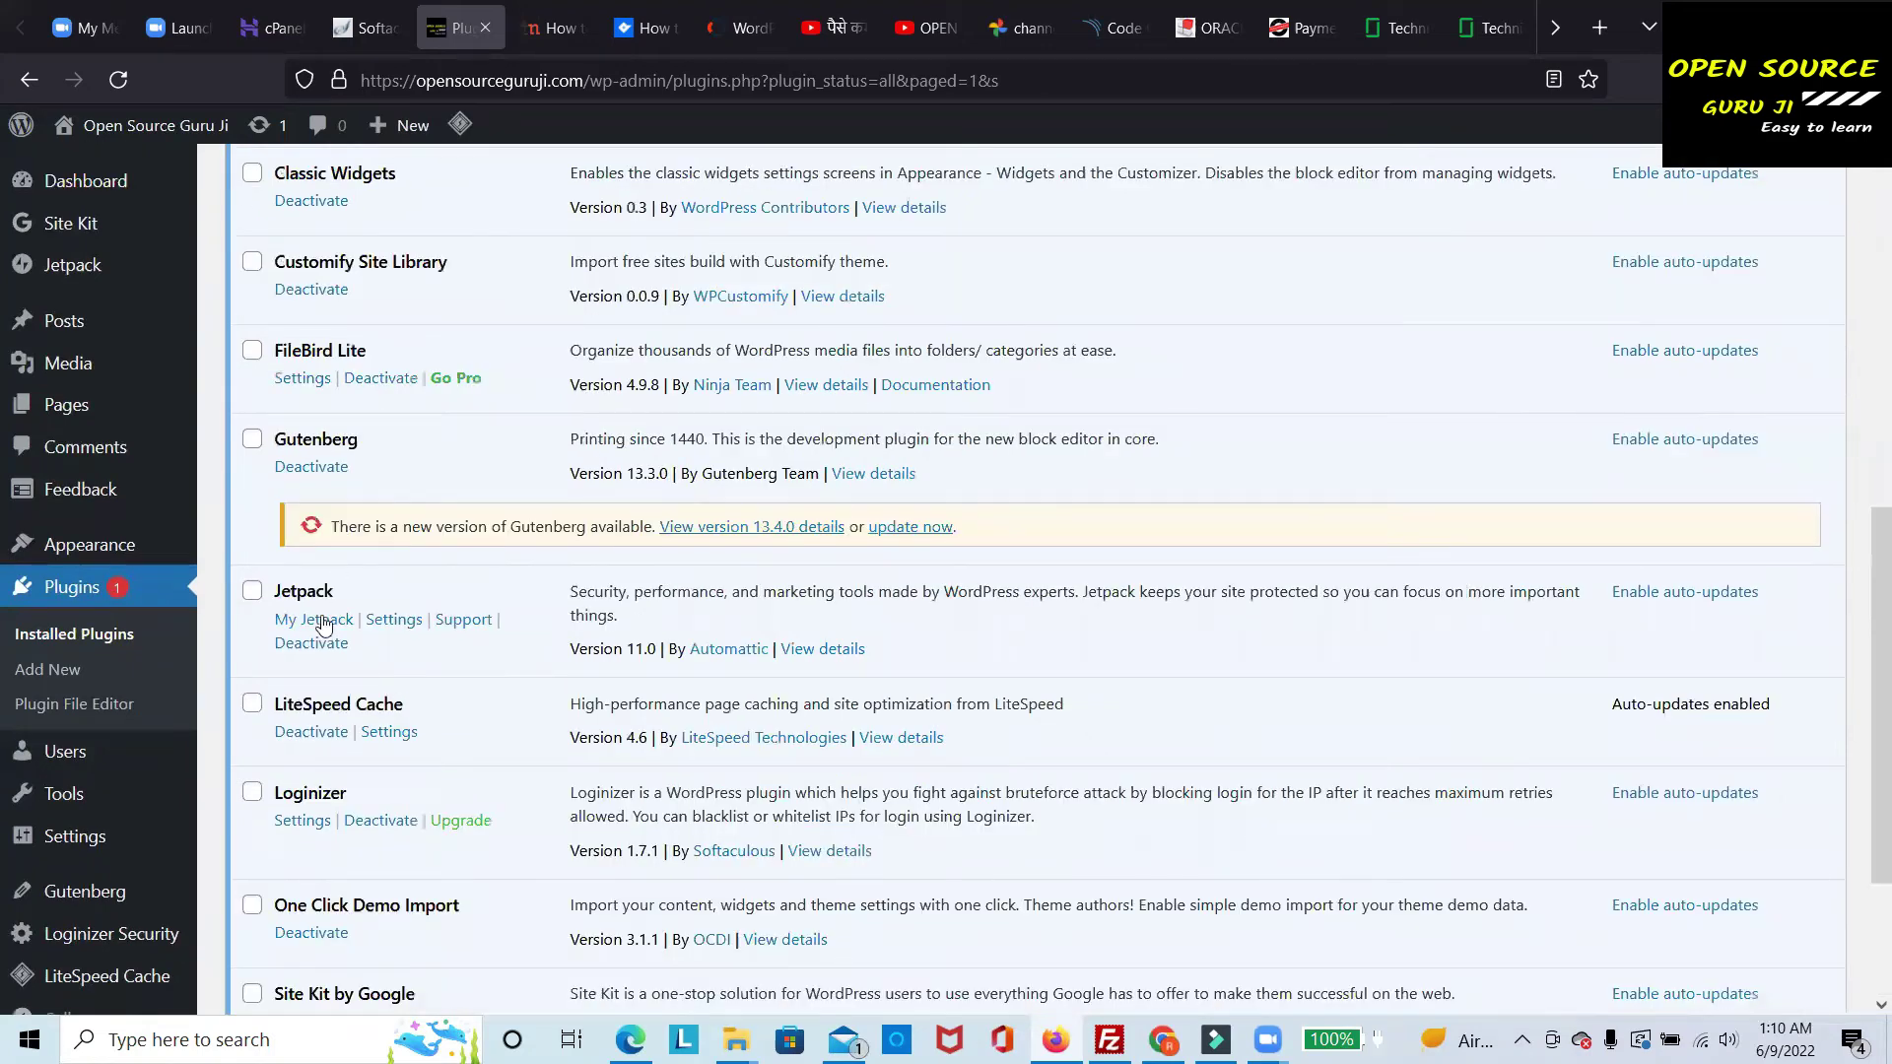
scroll(323, 624, up, 3)
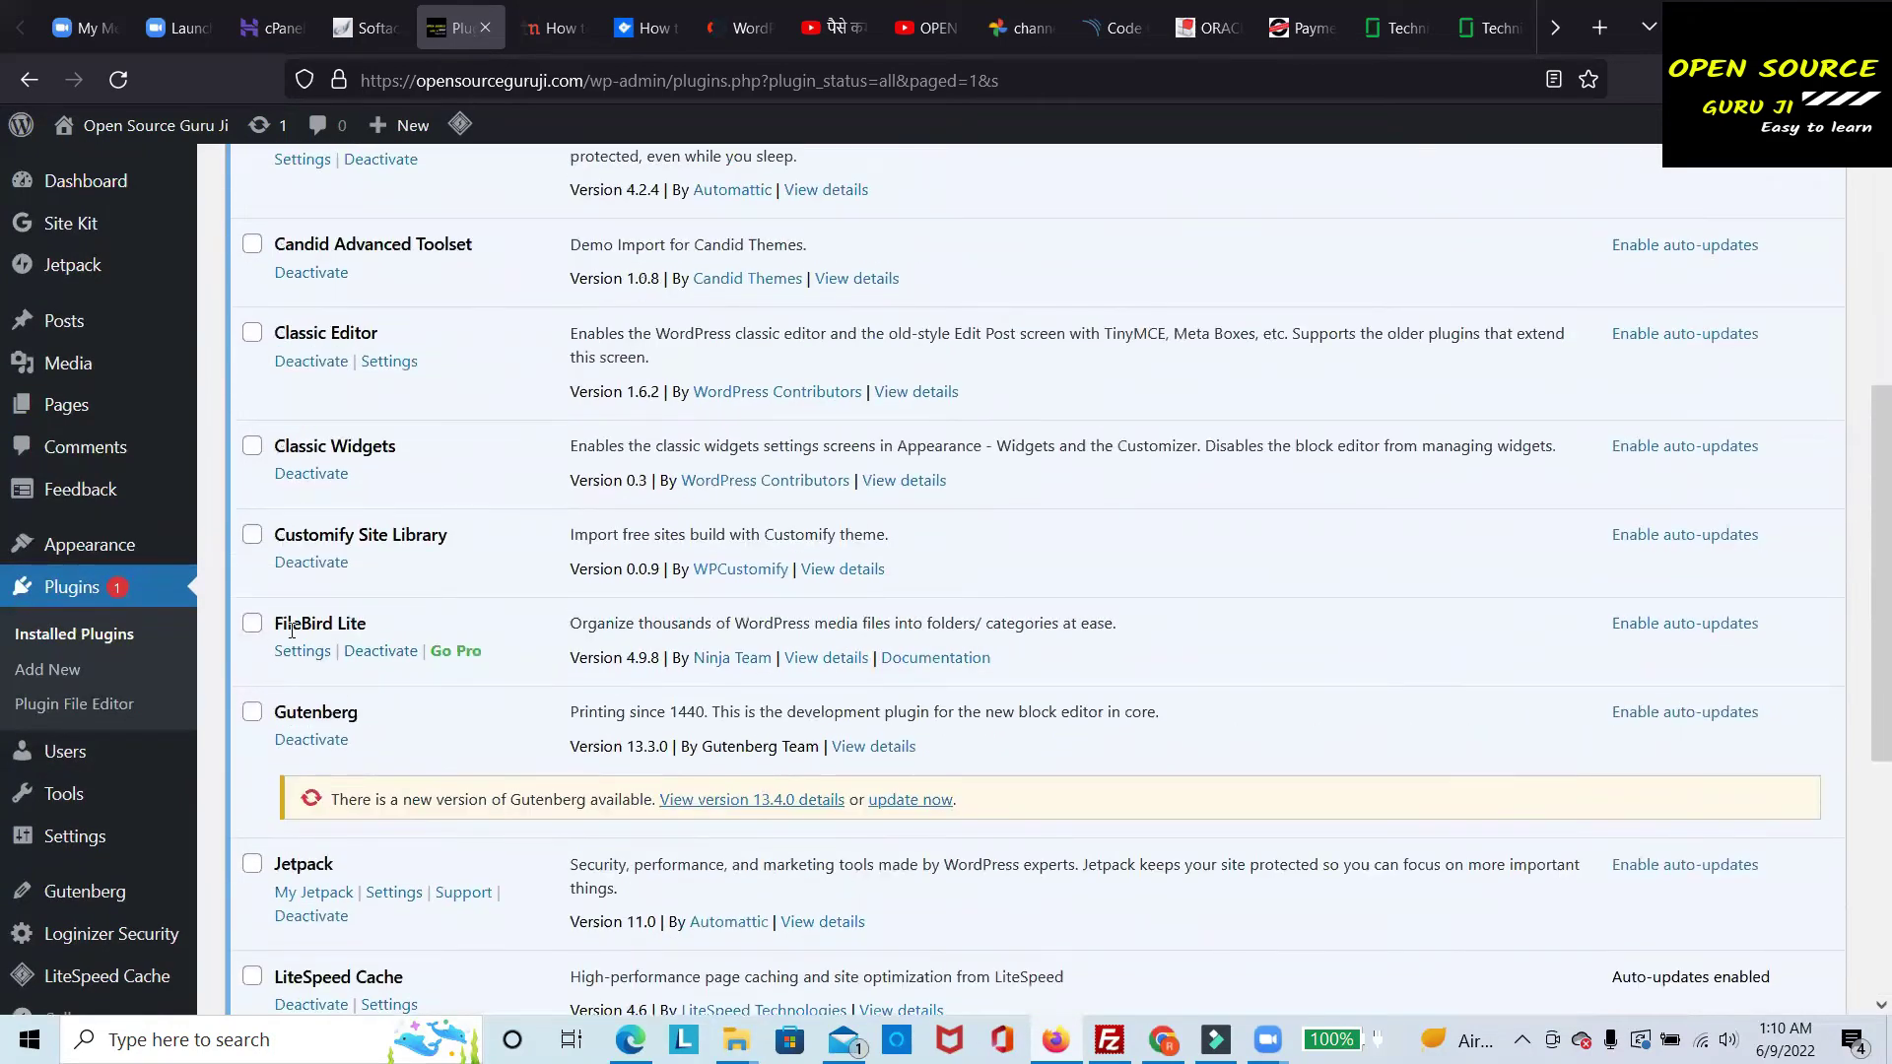
click(298, 655)
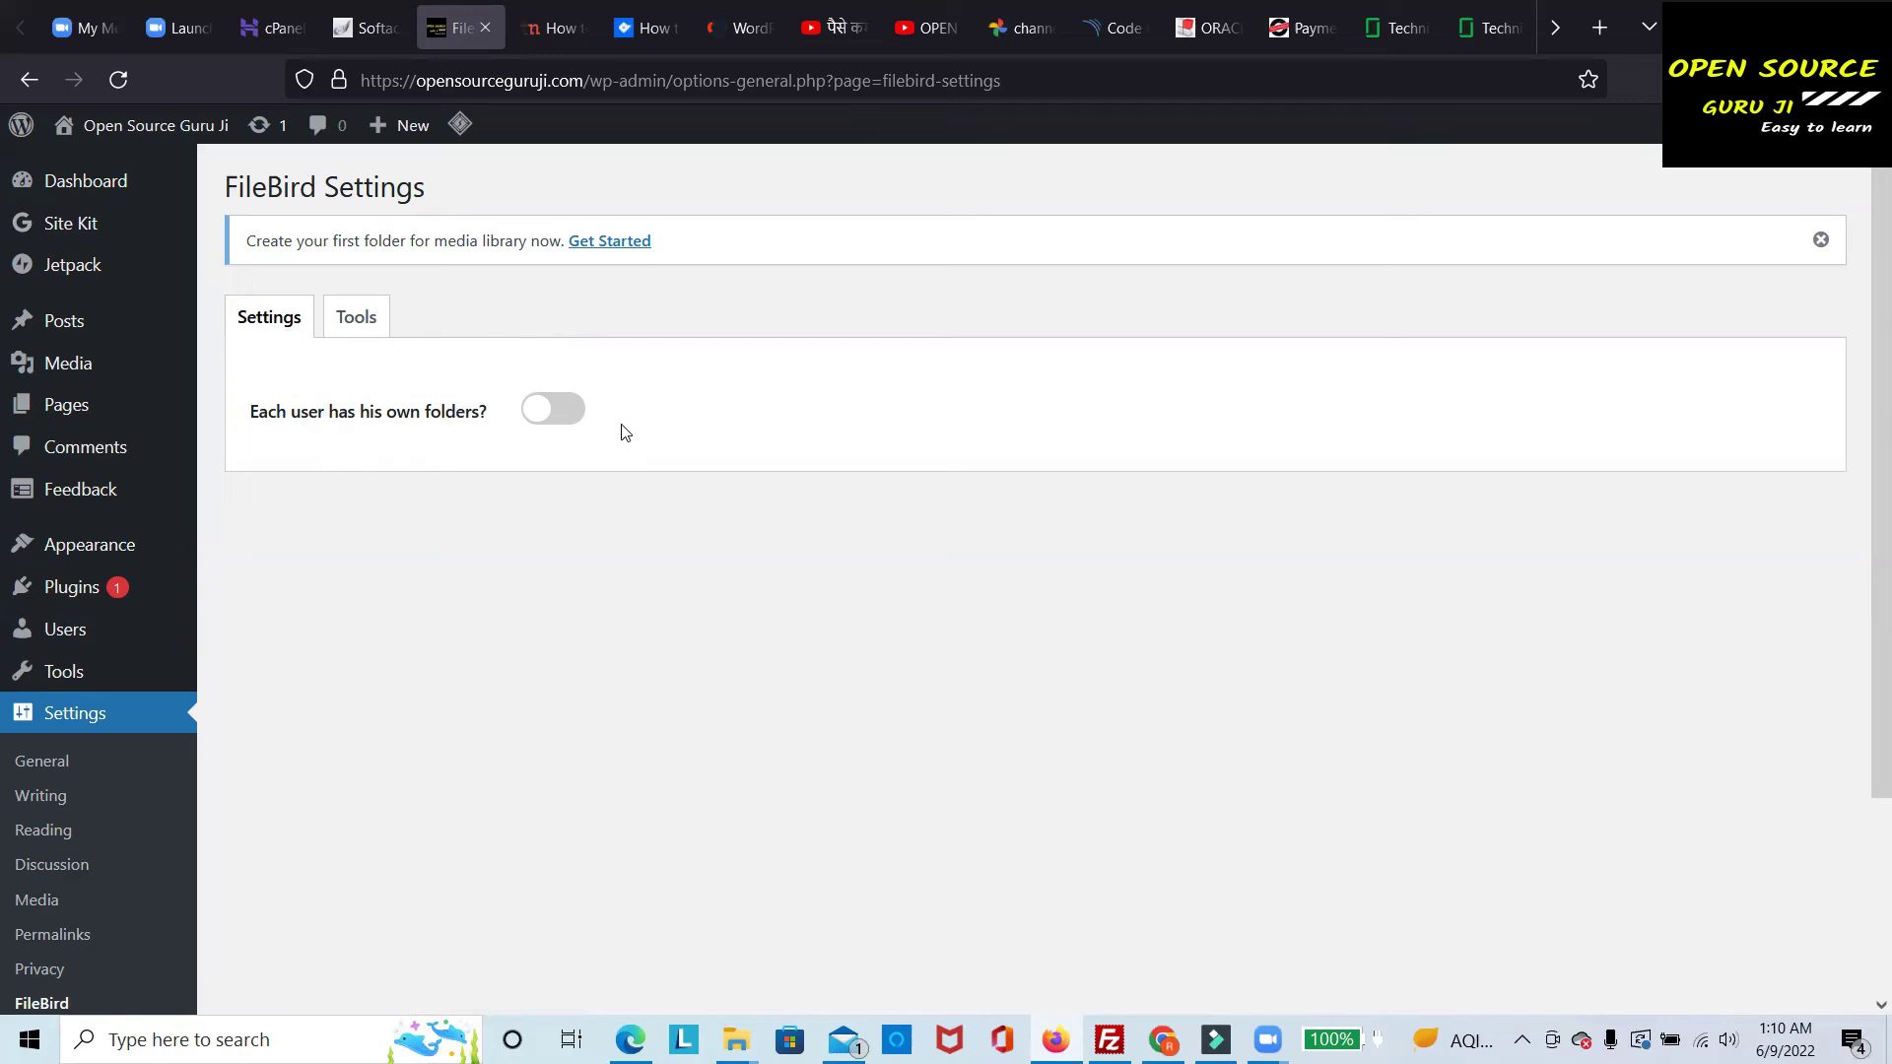
Switch on 'Each user has his own folders?', check the Tools tab, then return to Settings
click(552, 419)
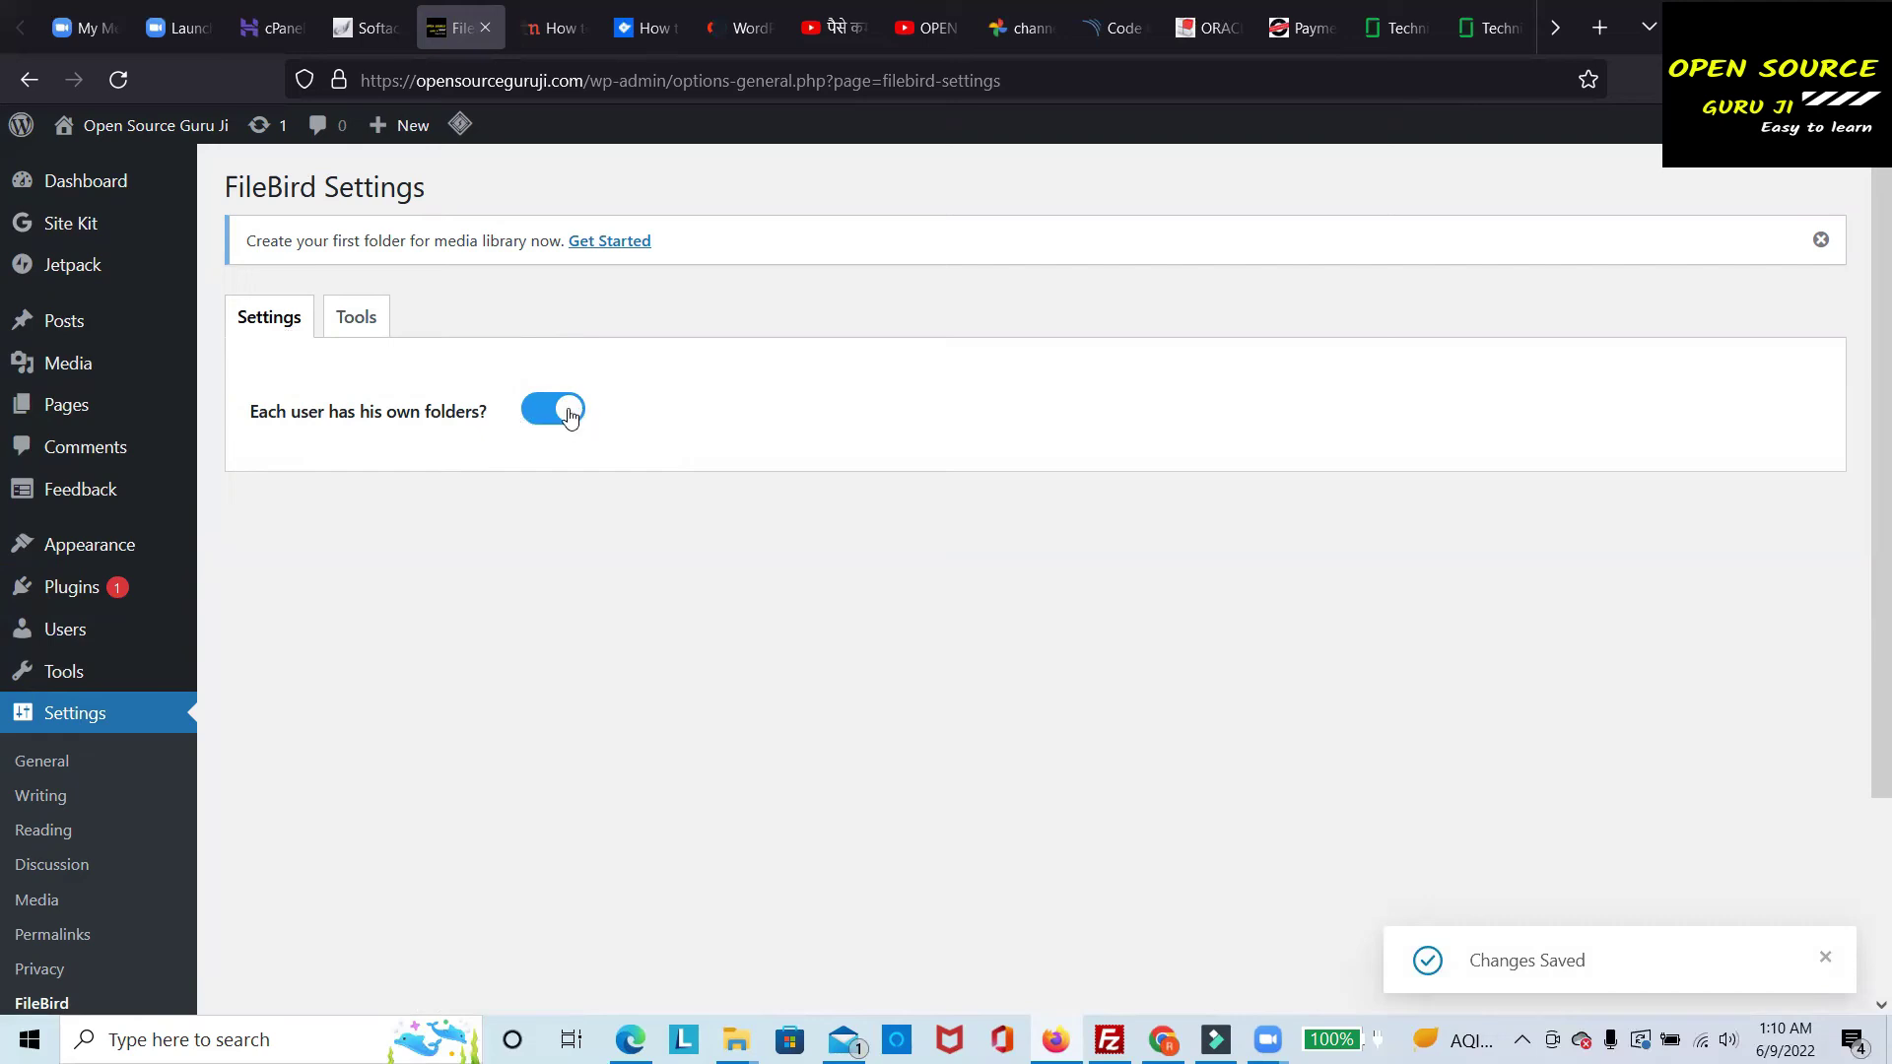
click(380, 325)
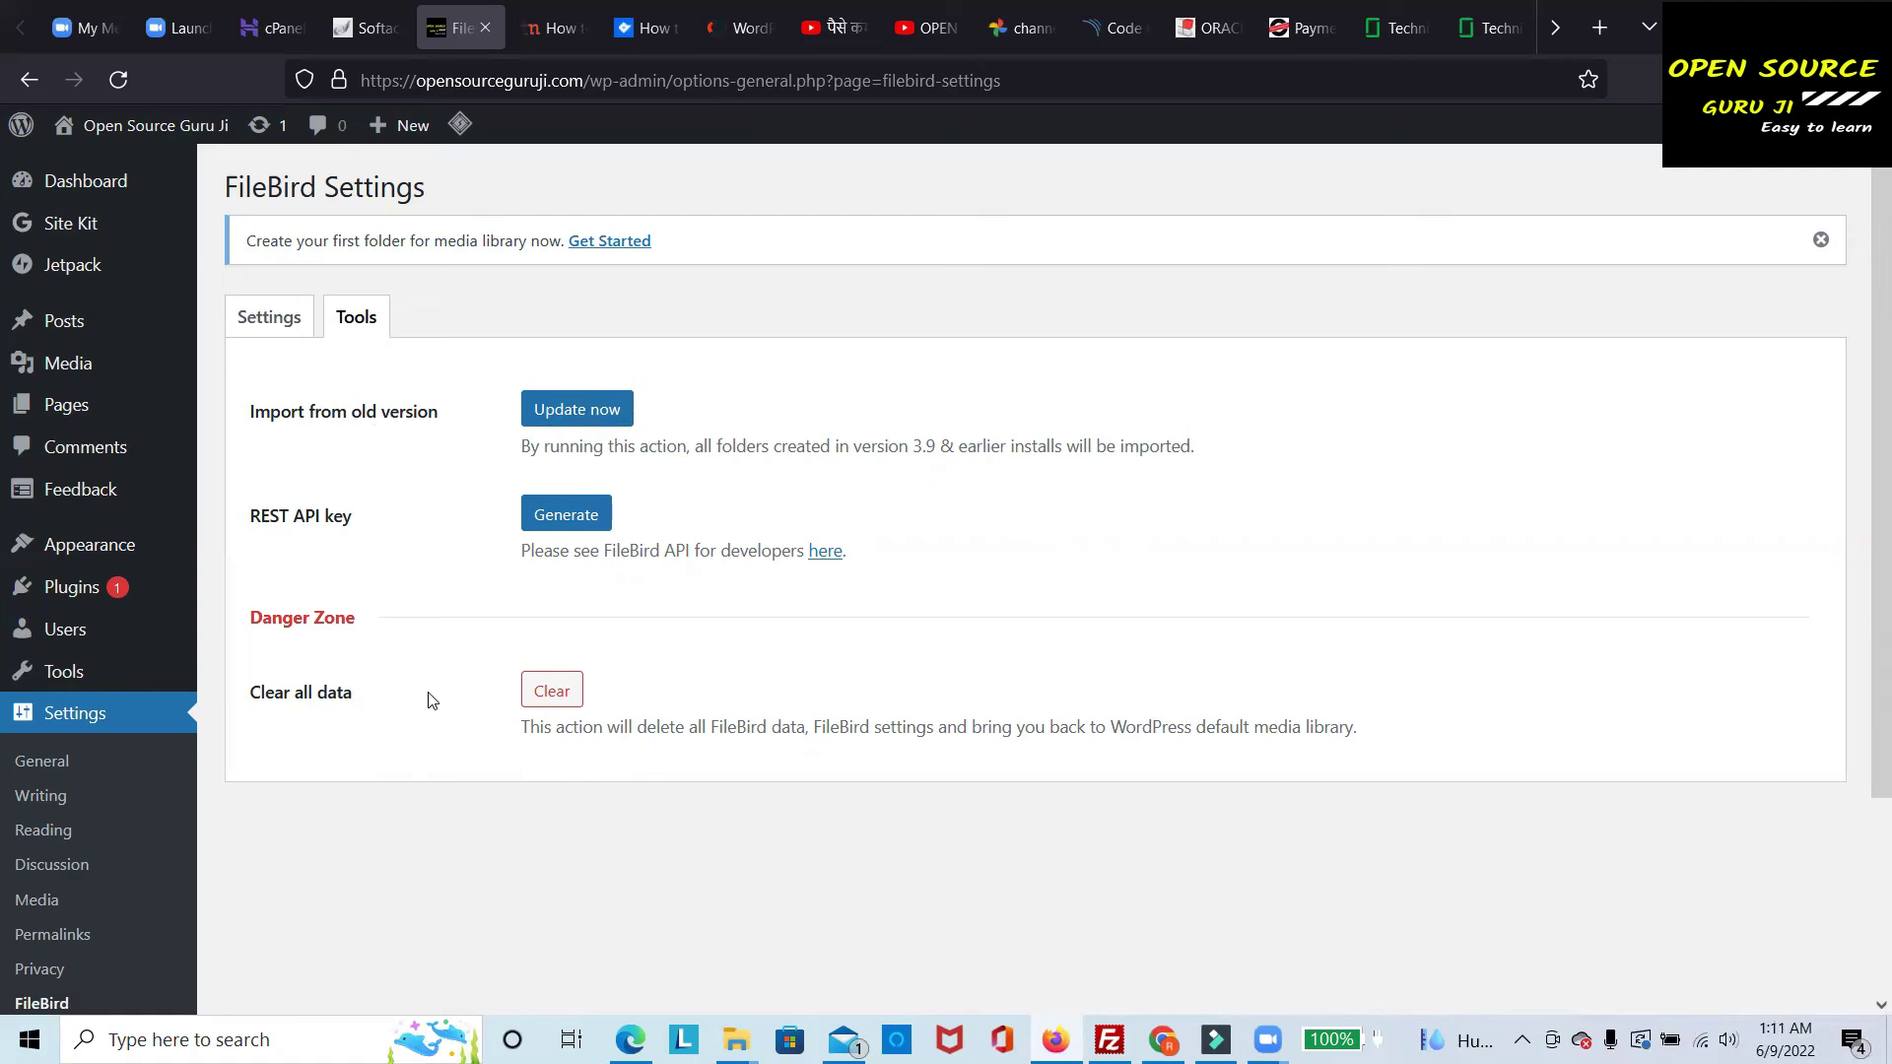
click(262, 317)
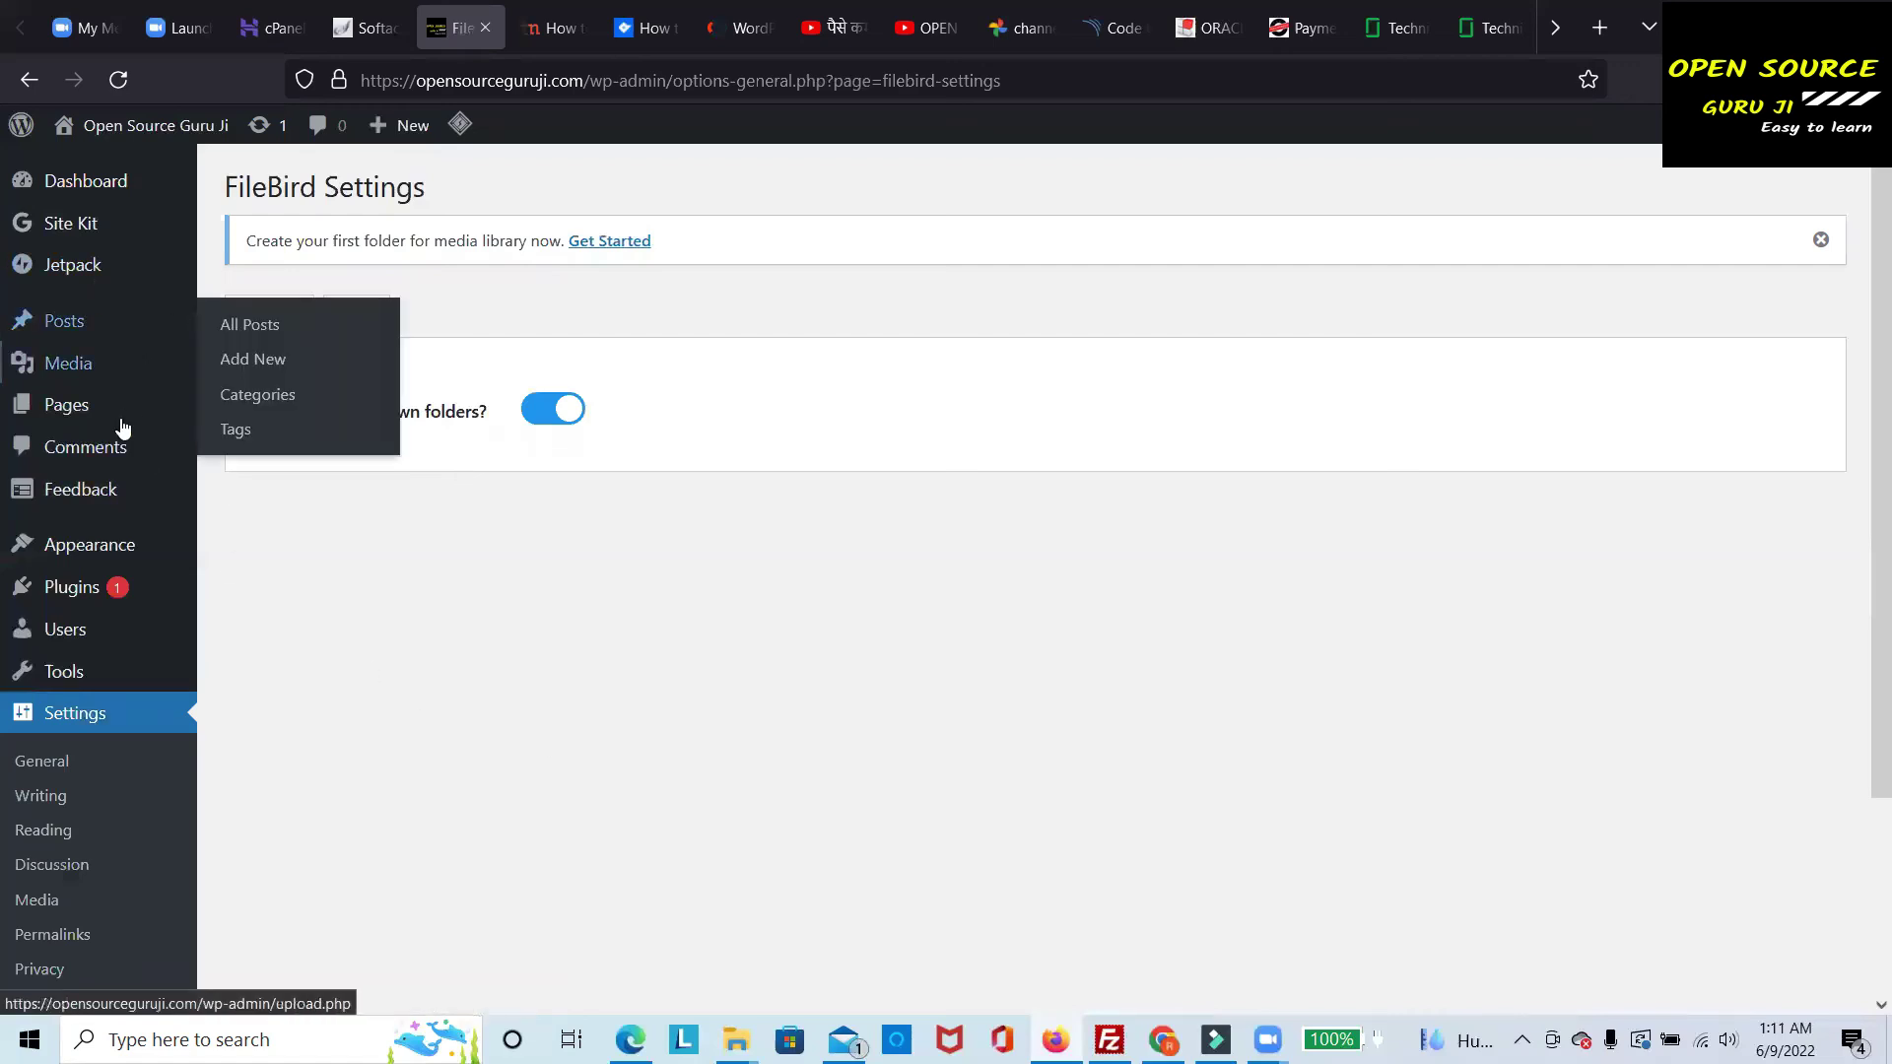
mouse_move(115, 394)
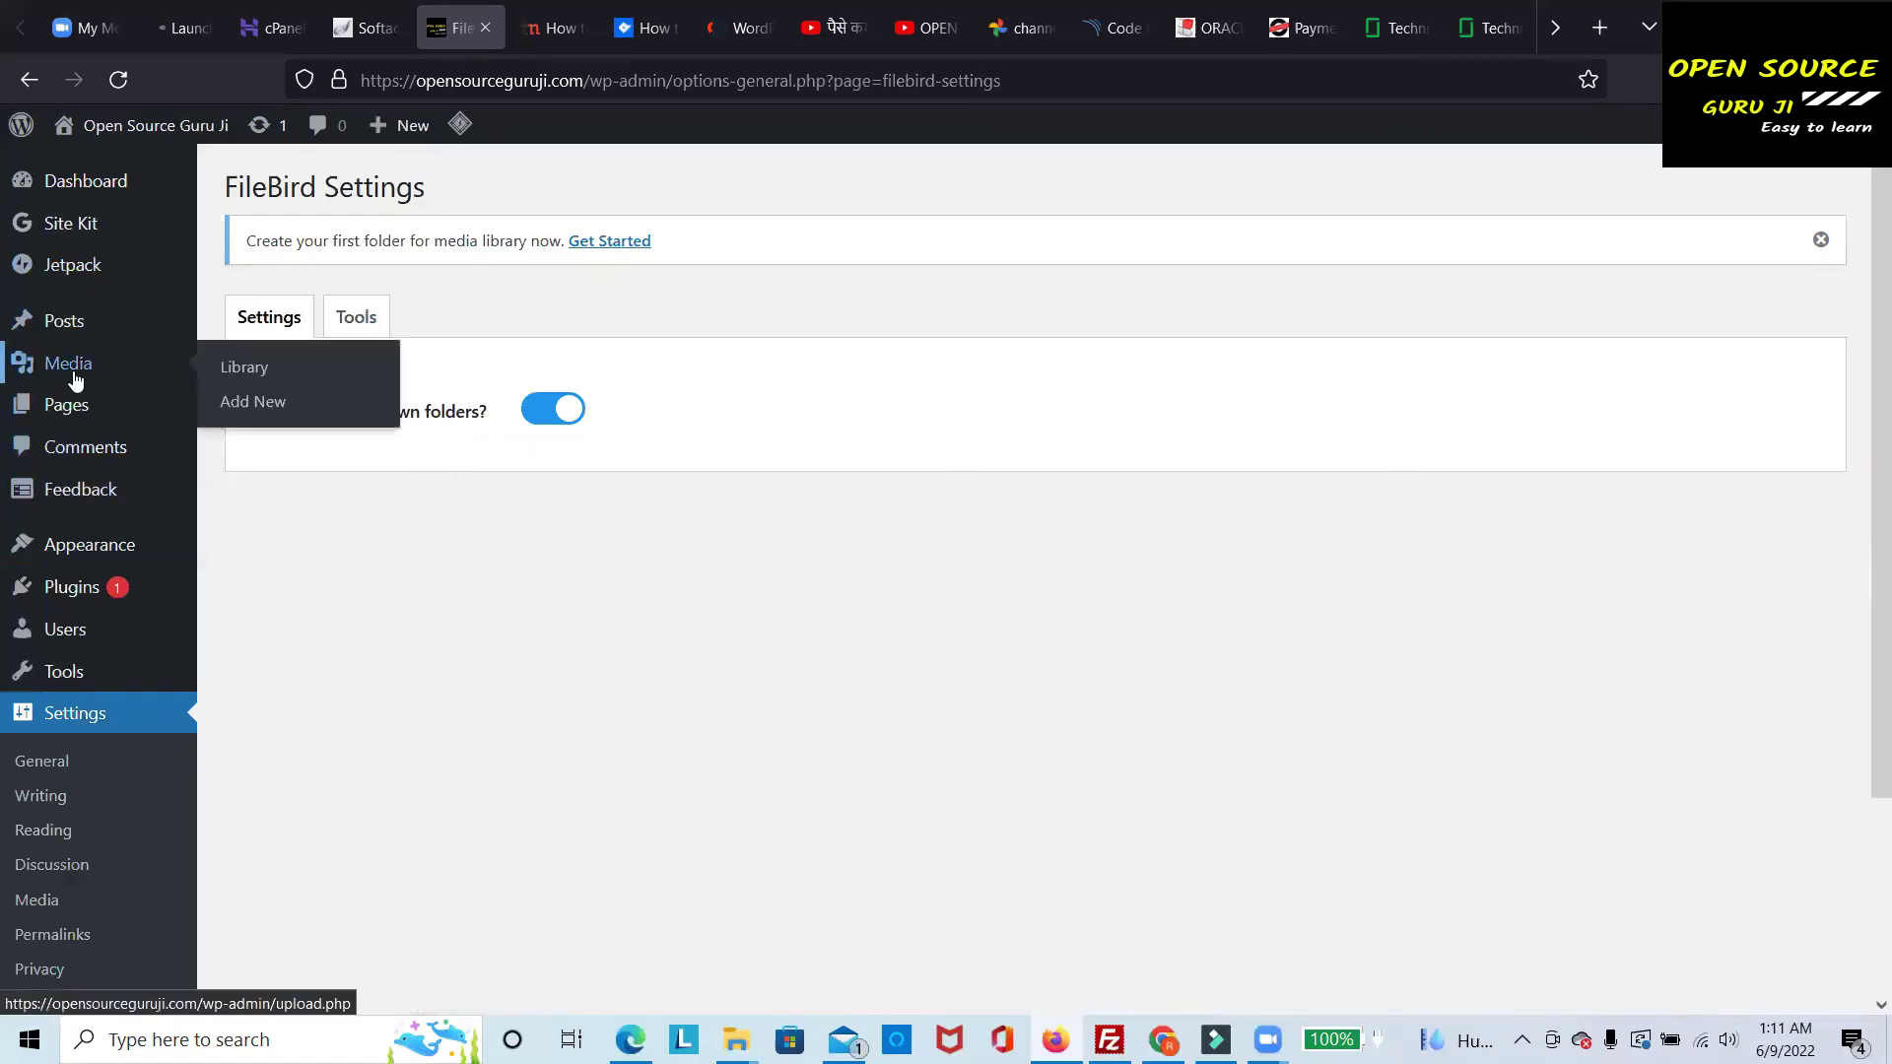
In the Media Library, add a new folder and select its default 'New Folder' name text
click(85, 372)
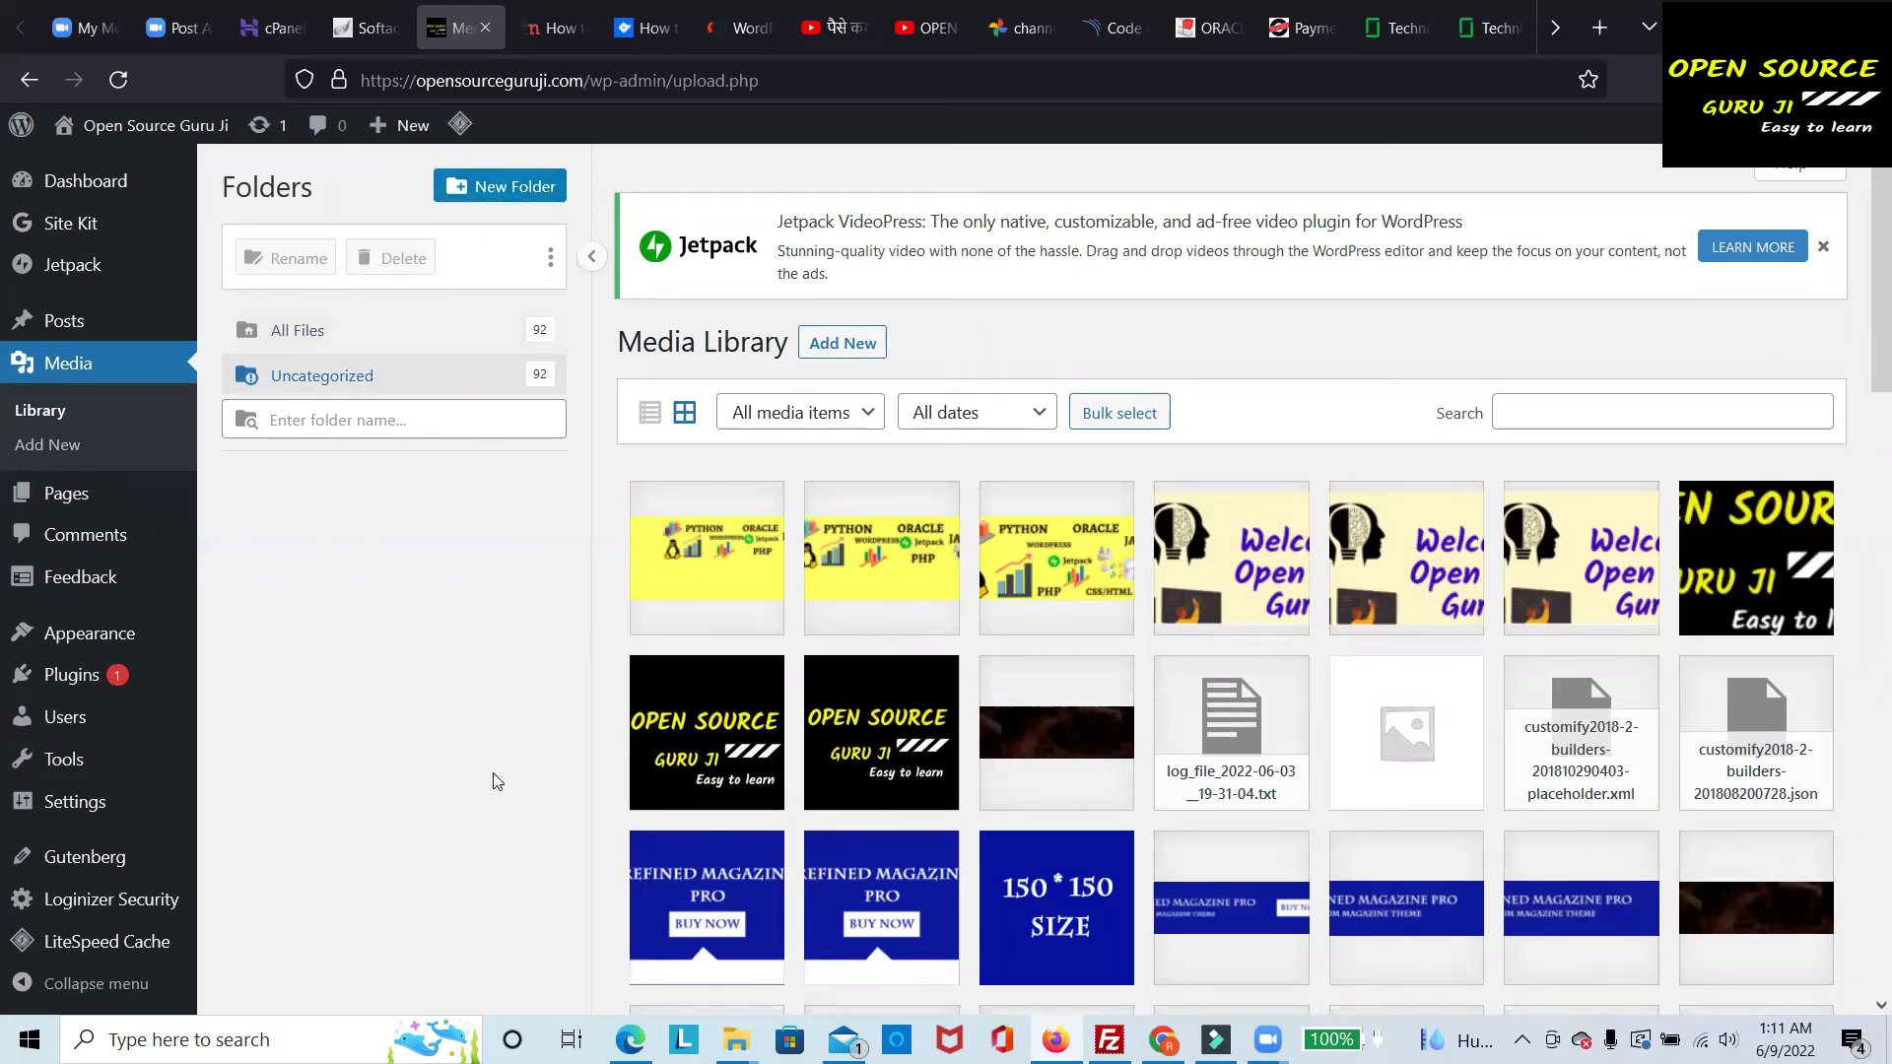
click(524, 189)
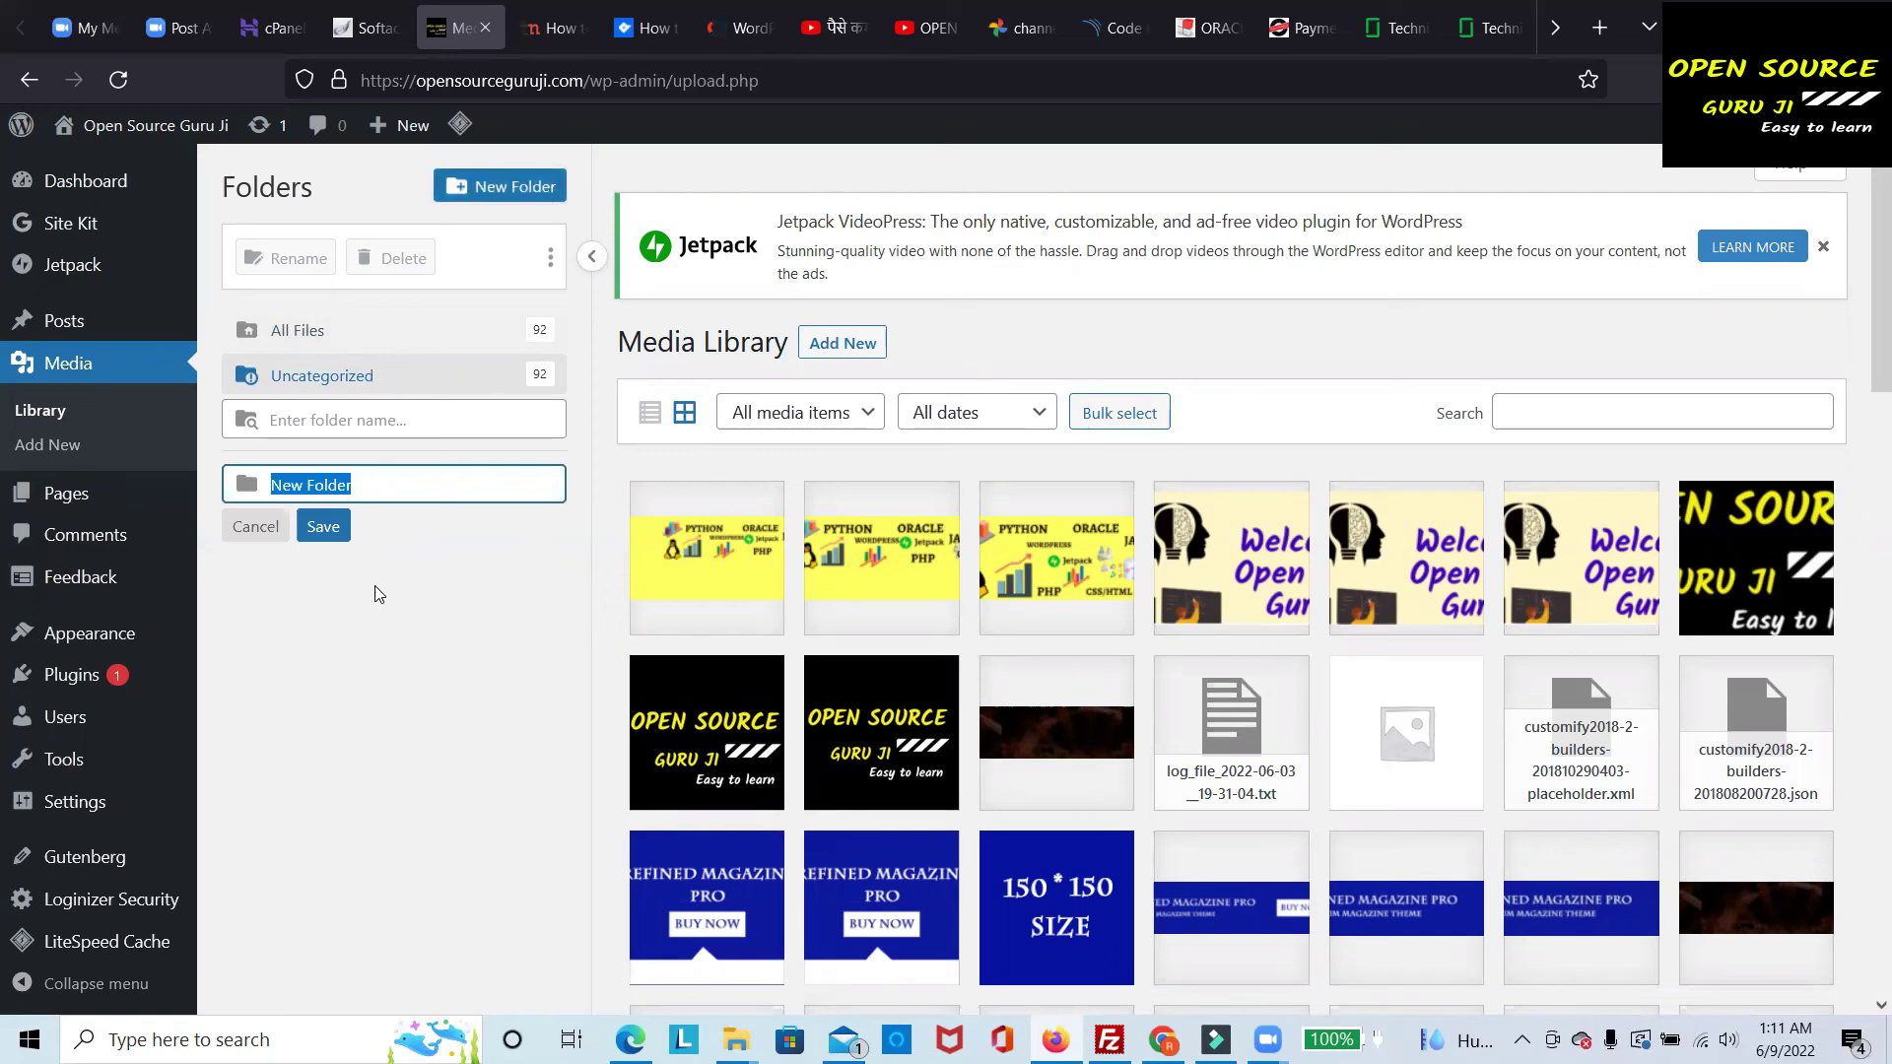
click(368, 489)
drag(374, 485, 290, 485)
click(388, 608)
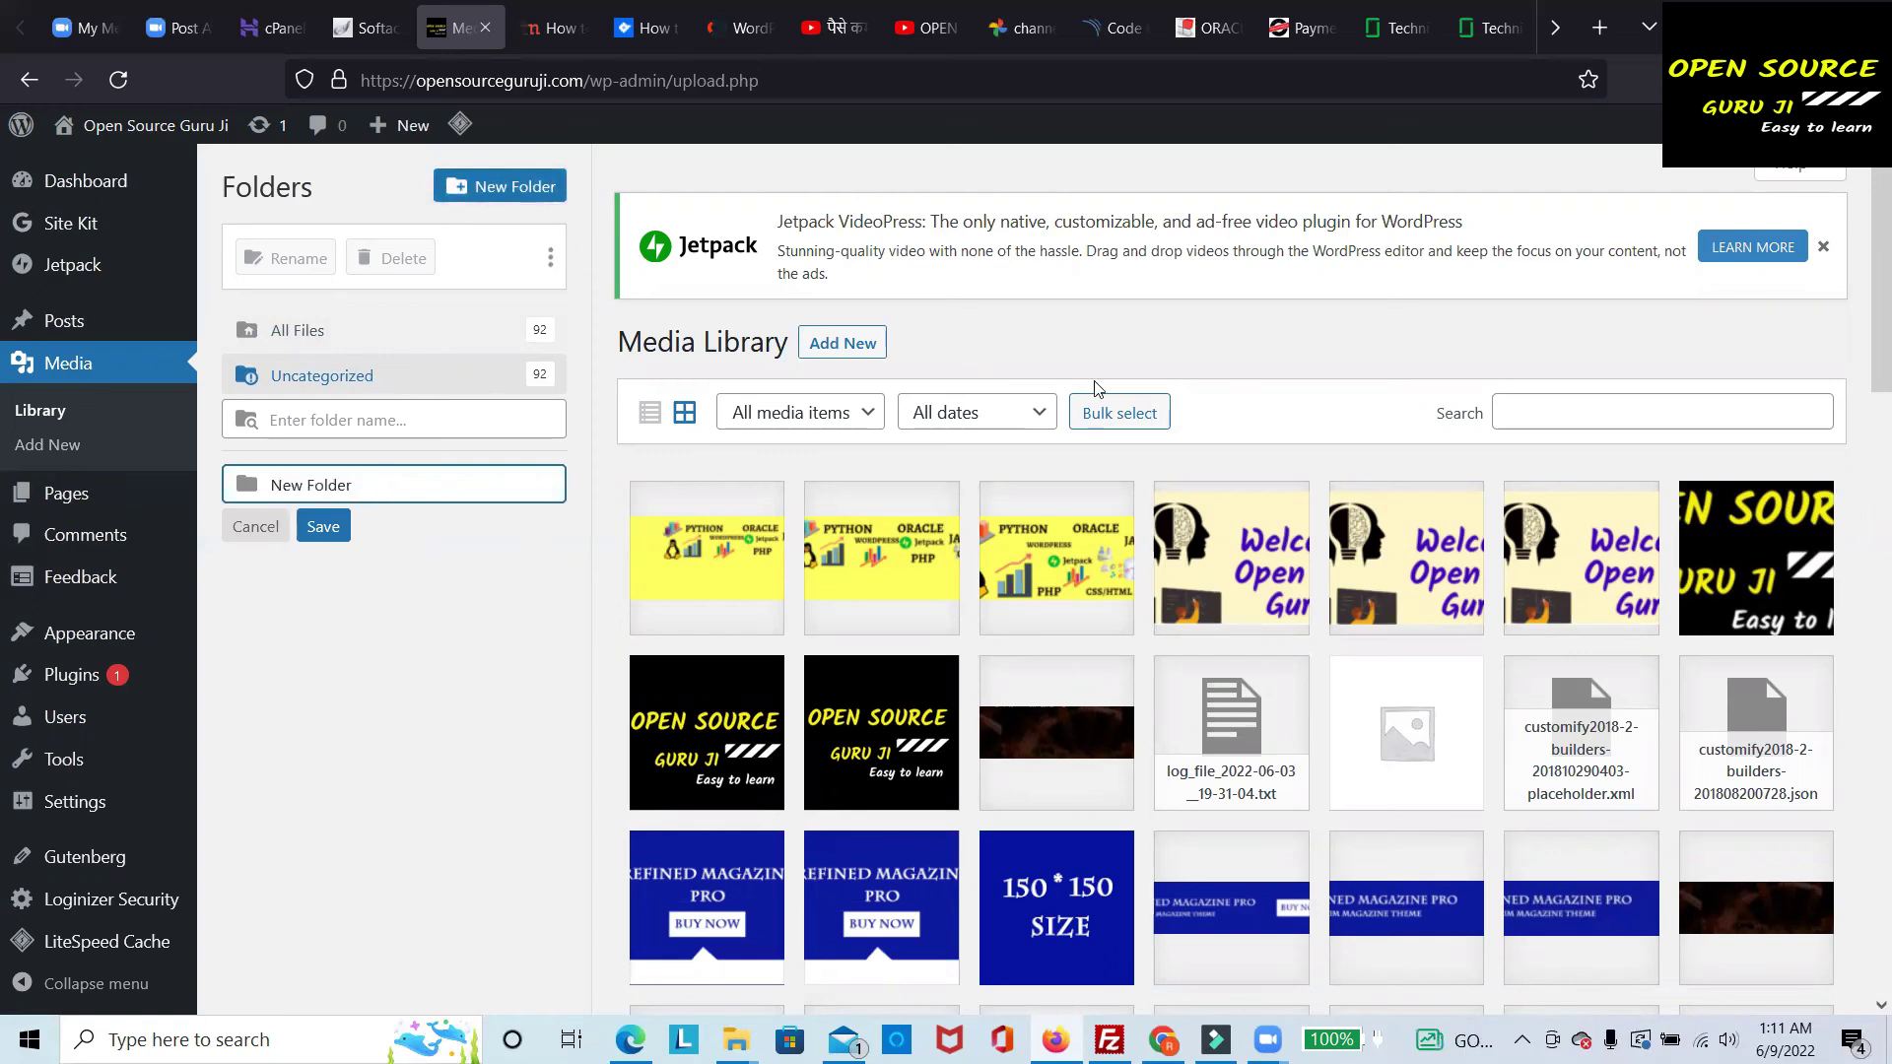